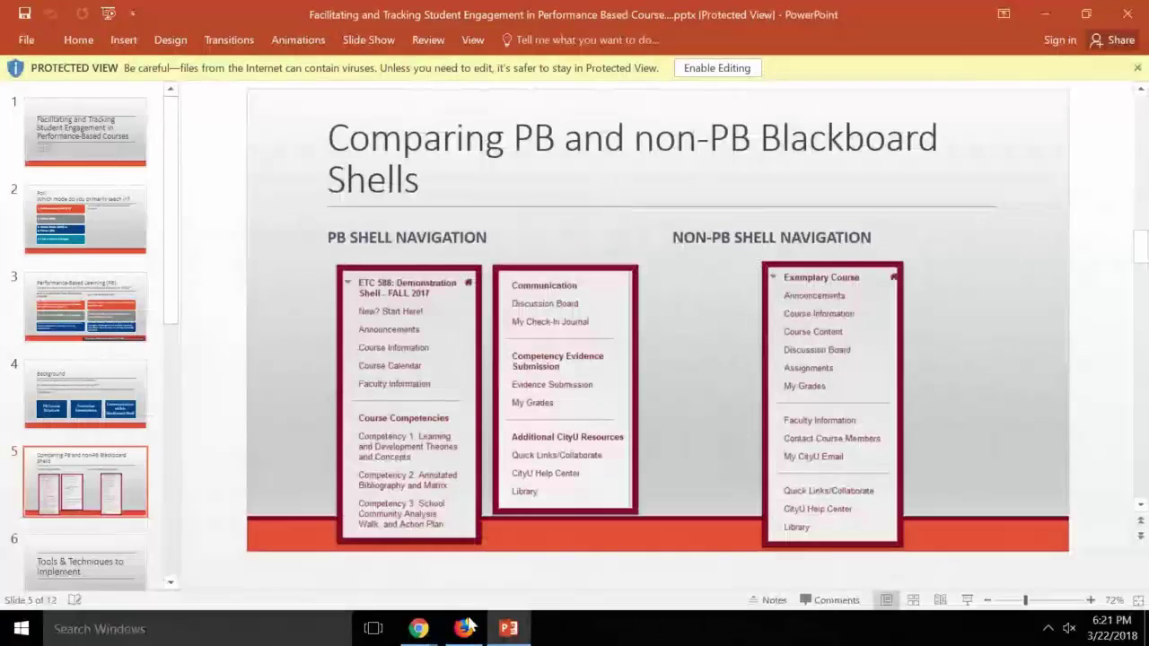
# Switch to the Blackboard course in Firefox and review its Announcements page and course menu
pyautogui.click(463, 628)
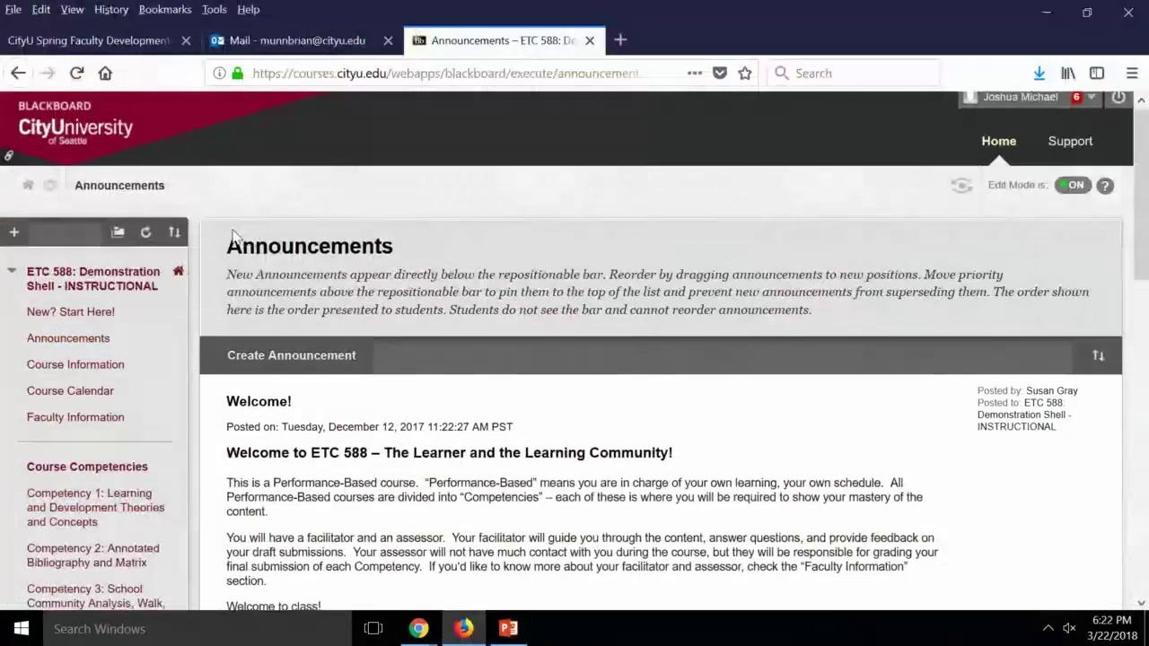
pyautogui.scroll(-2, 229, 224)
pyautogui.scroll(-2, 228, 229)
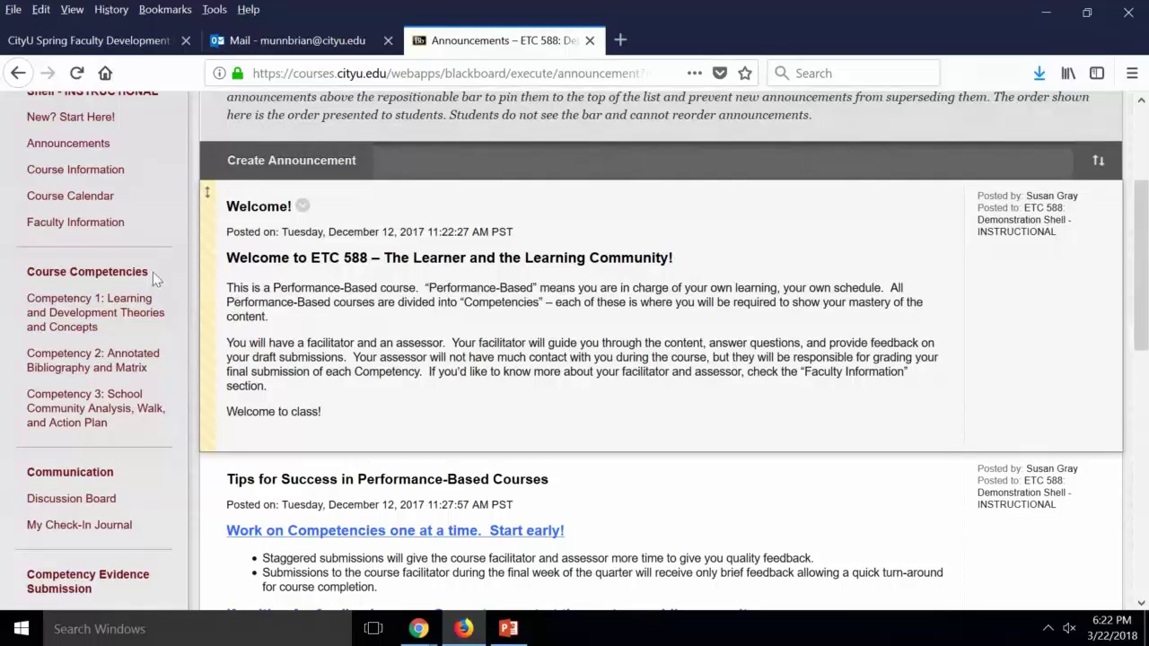
pyautogui.scroll(1, 154, 241)
pyautogui.scroll(-1, 96, 199)
# Open the New? Start Here! page and review it from the welcome item through to the Course Calendar assignment
pyautogui.click(88, 118)
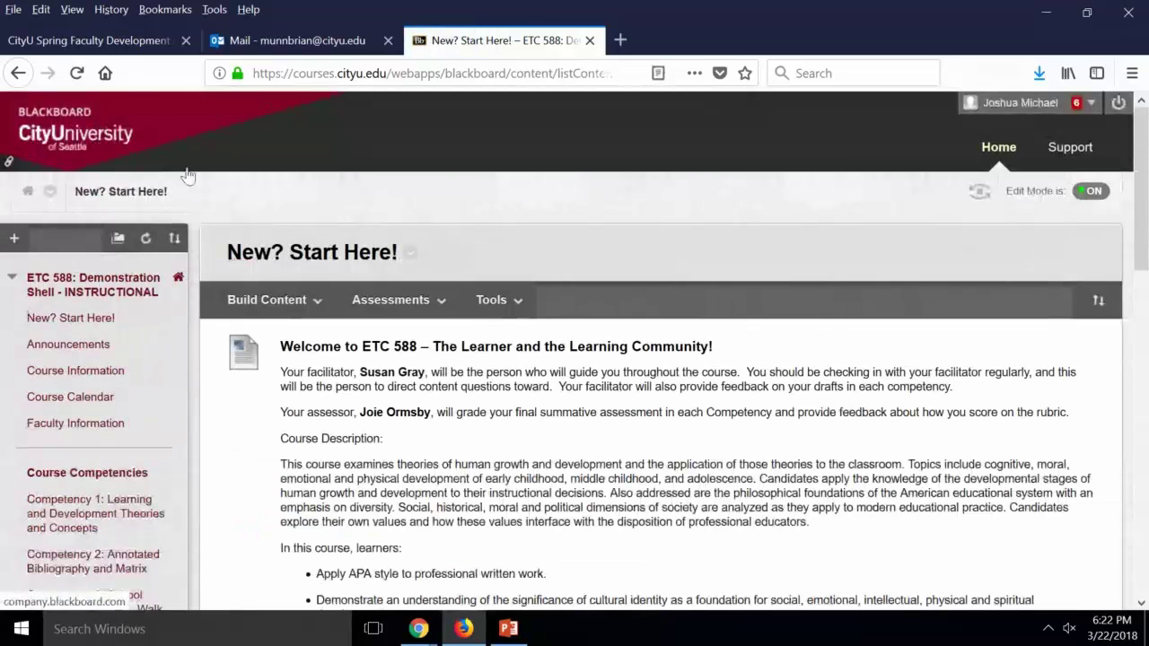
pyautogui.click(396, 297)
pyautogui.scroll(-3, 392, 359)
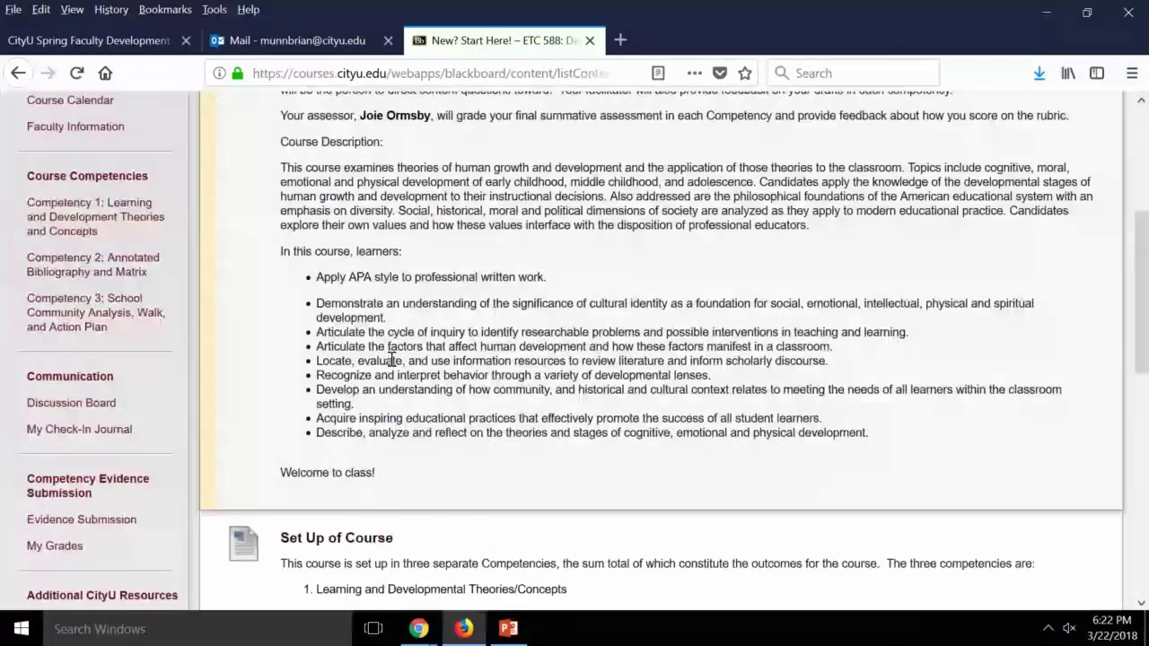
pyautogui.scroll(3, 392, 359)
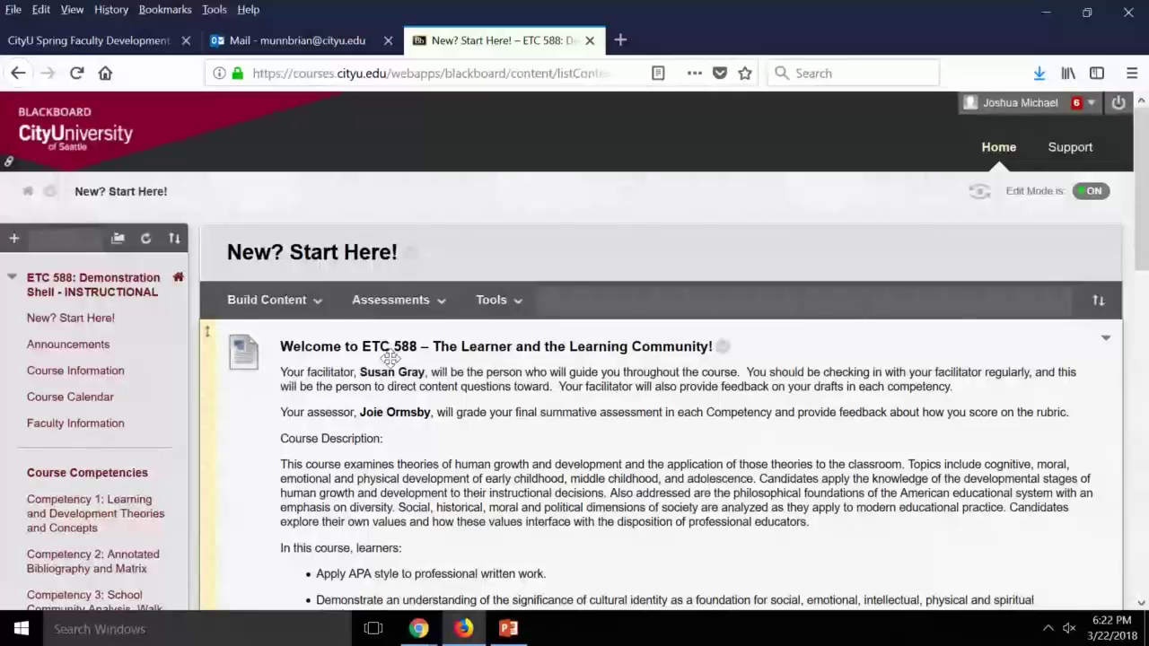
pyautogui.scroll(-2, 439, 410)
pyautogui.scroll(-4, 442, 411)
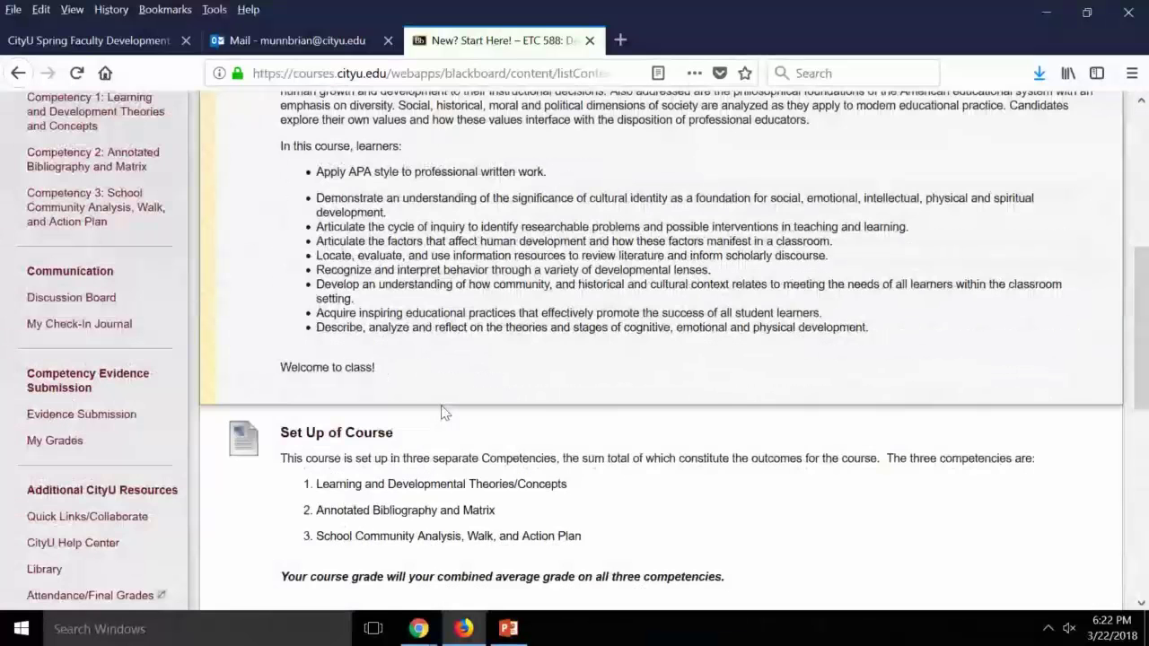
pyautogui.scroll(-4, 441, 412)
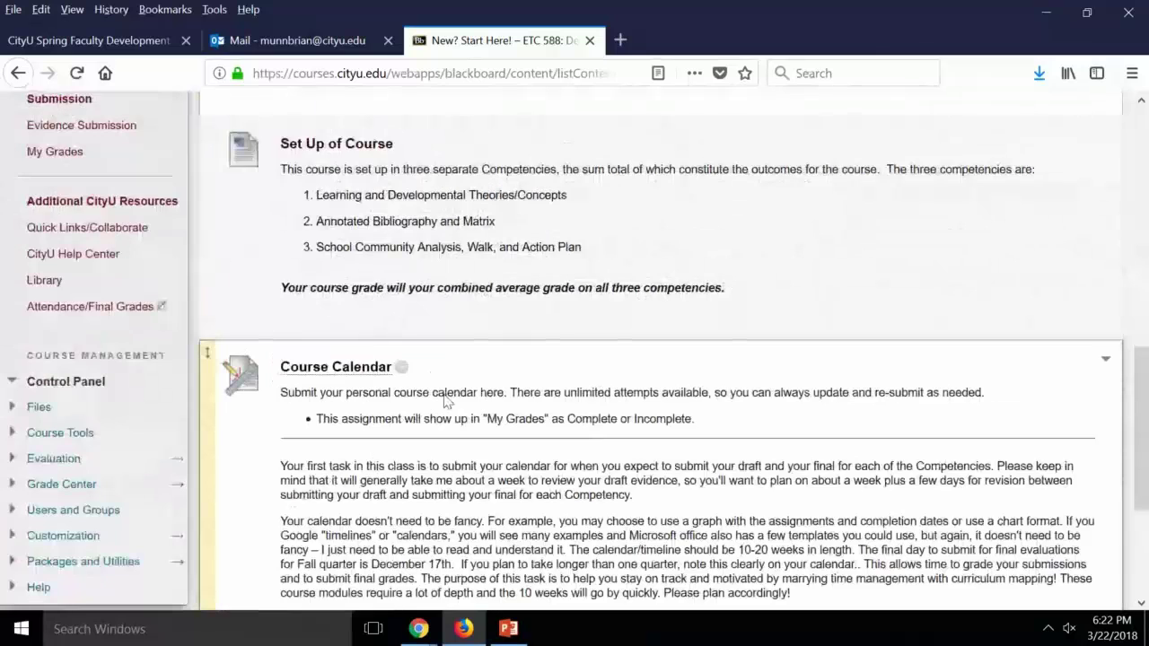
# Examine the Course Competencies, Communication and Competency Evidence Submission sections of the course menu
pyautogui.scroll(4, 412, 404)
pyautogui.scroll(1, 377, 403)
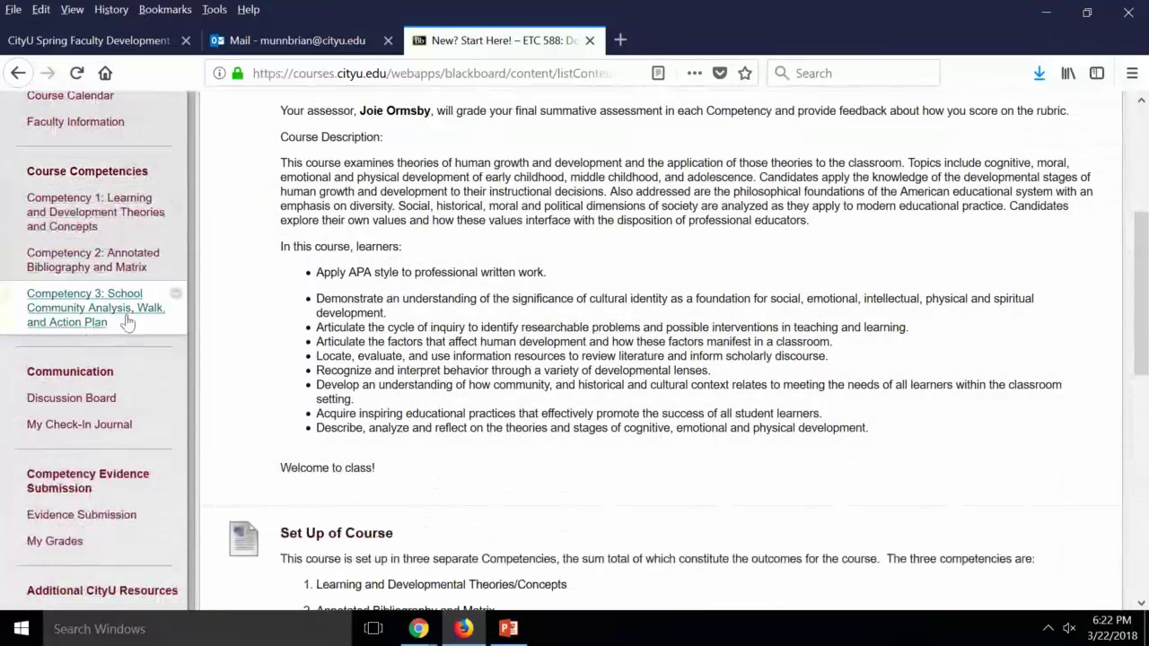
pyautogui.scroll(-1, 135, 339)
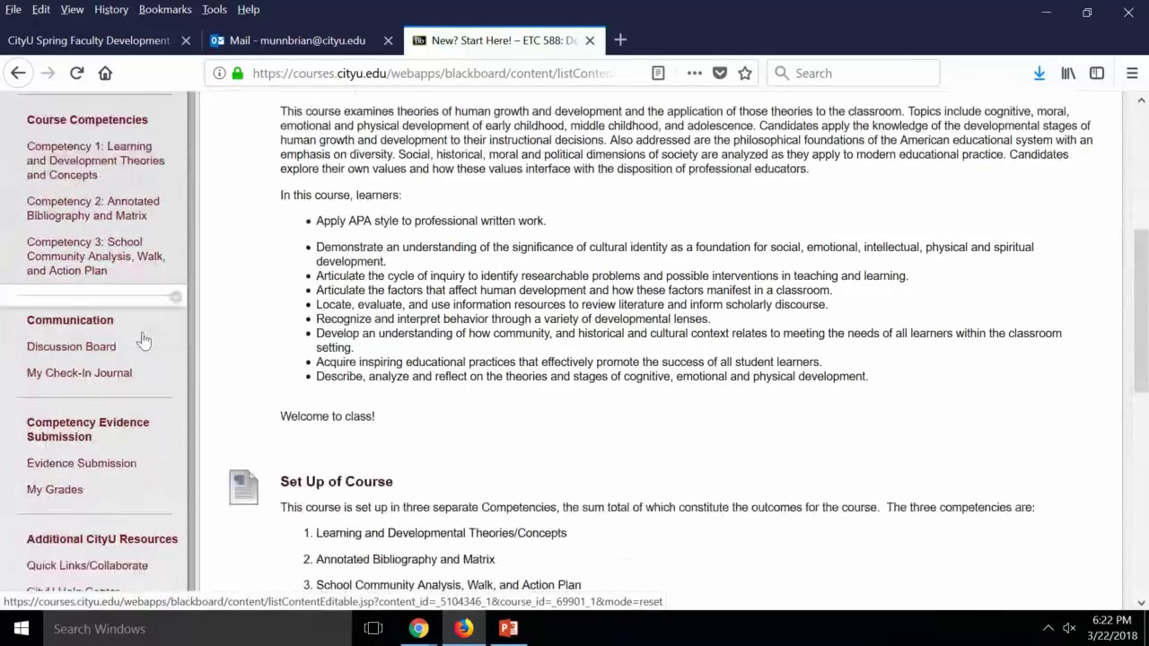
pyautogui.scroll(-1, 144, 339)
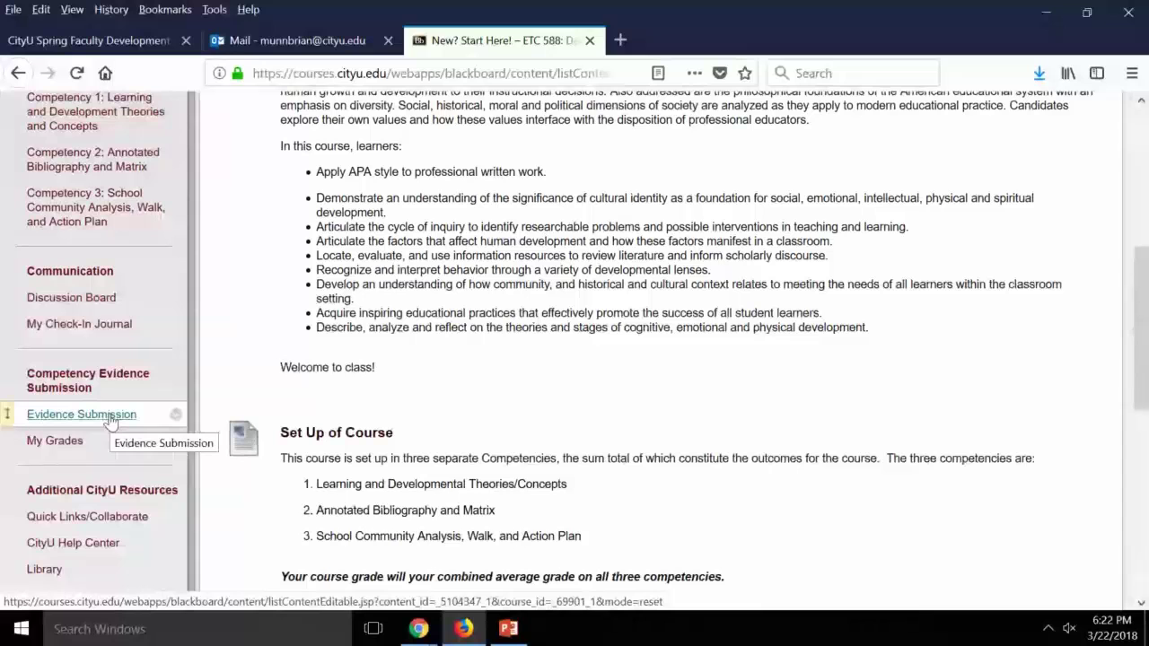
pyautogui.scroll(2, 310, 391)
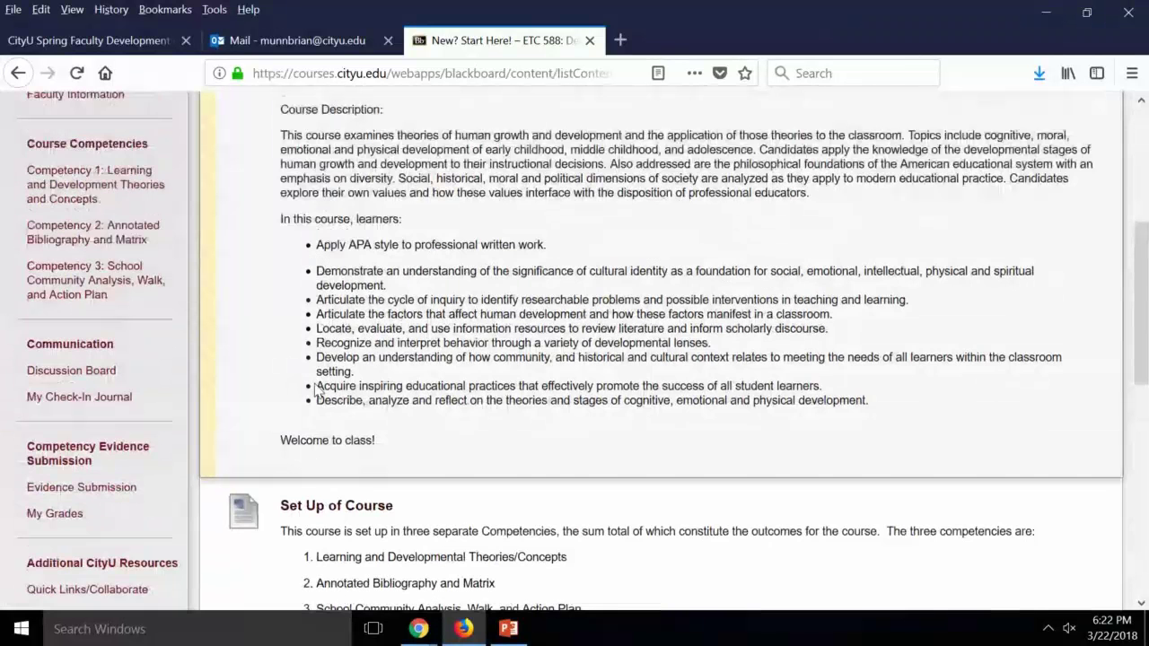
pyautogui.scroll(5, 318, 391)
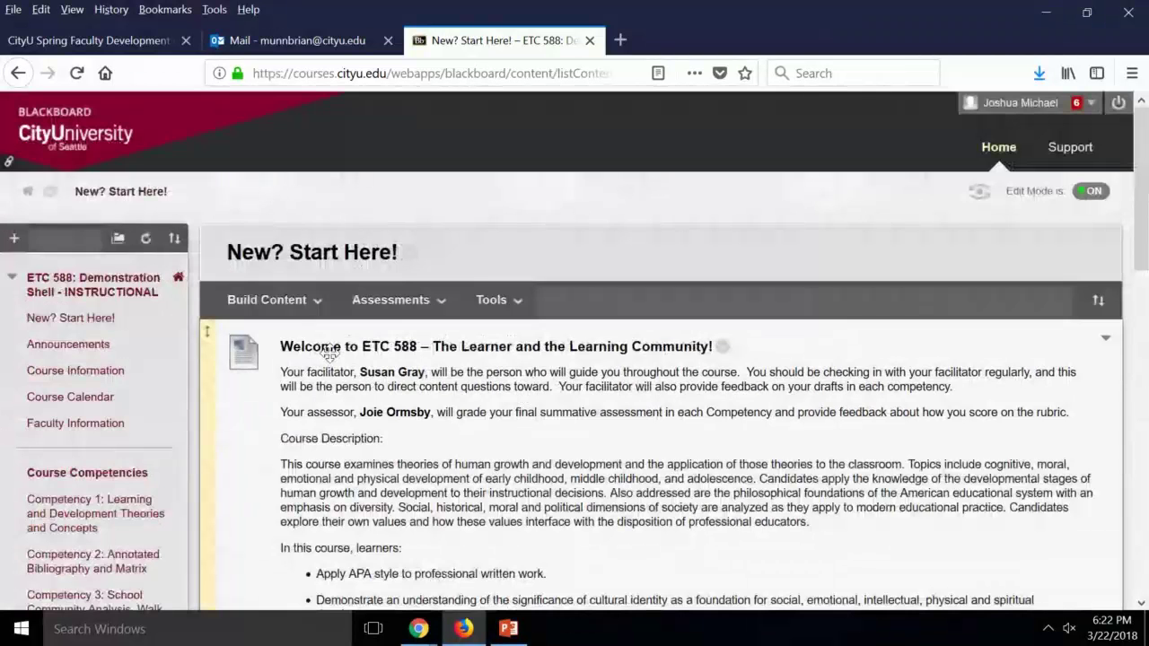
# Review the facilitator and assessor roles and the course description in the welcome item
pyautogui.click(269, 300)
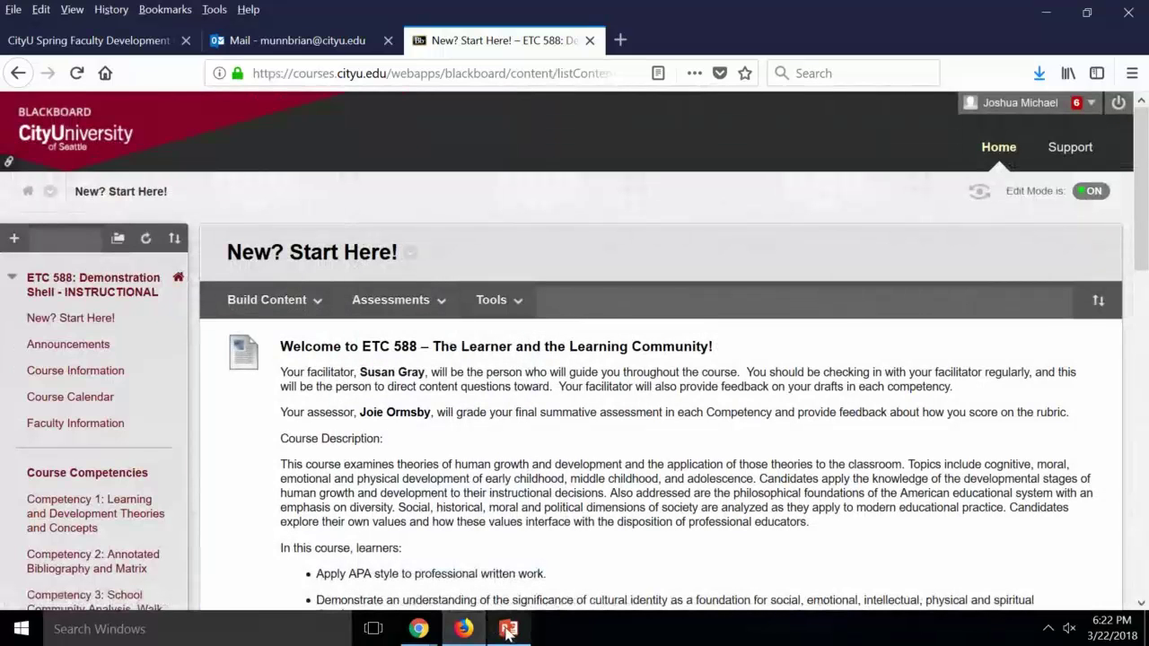
pyautogui.moveTo(507, 632)
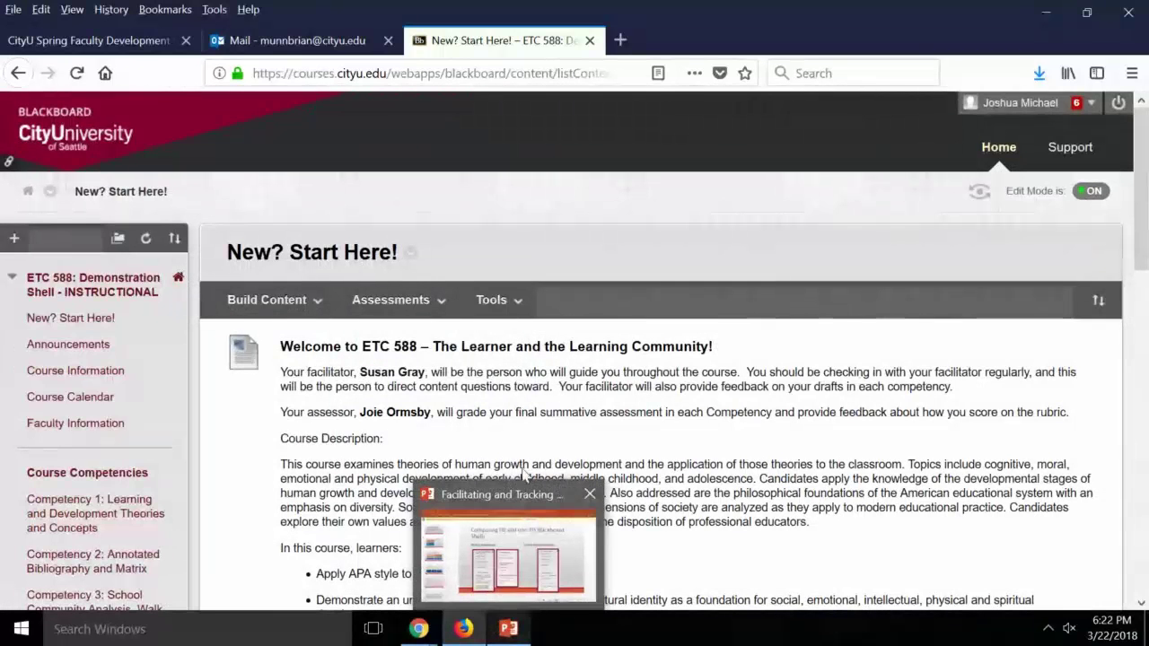
pyautogui.scroll(-3, 536, 438)
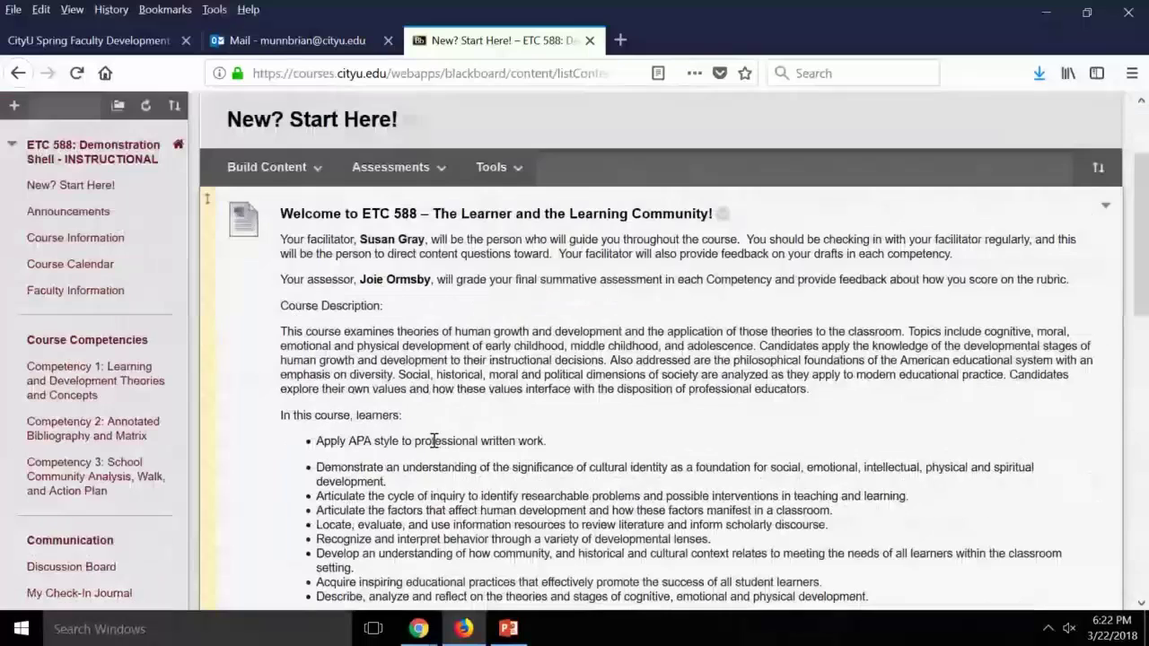
pyautogui.scroll(-2, 433, 441)
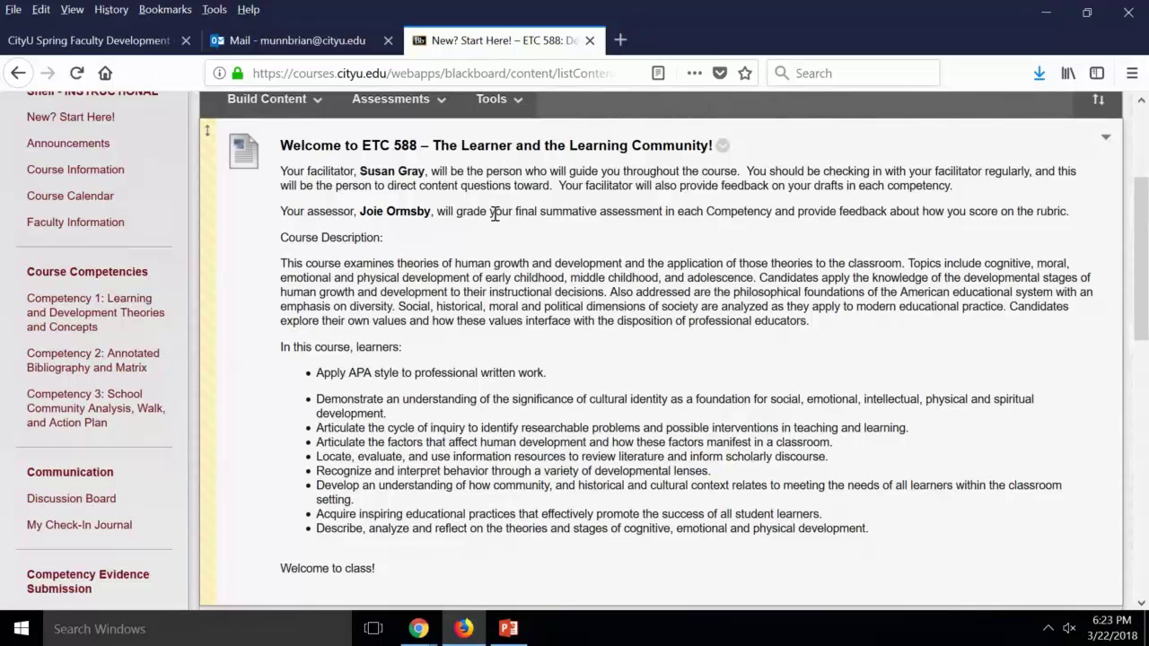
# Open Competency 1 and review its overview, content folders, Facilitator Check-In and draft submission item
pyautogui.click(77, 322)
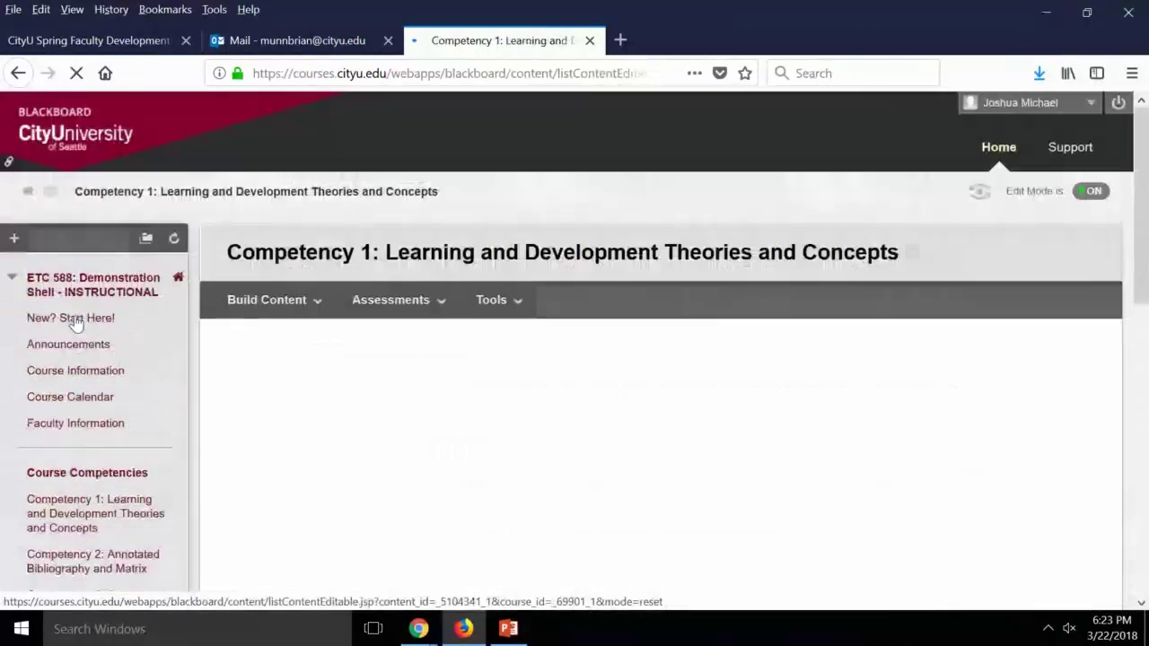
pyautogui.scroll(-5, 332, 459)
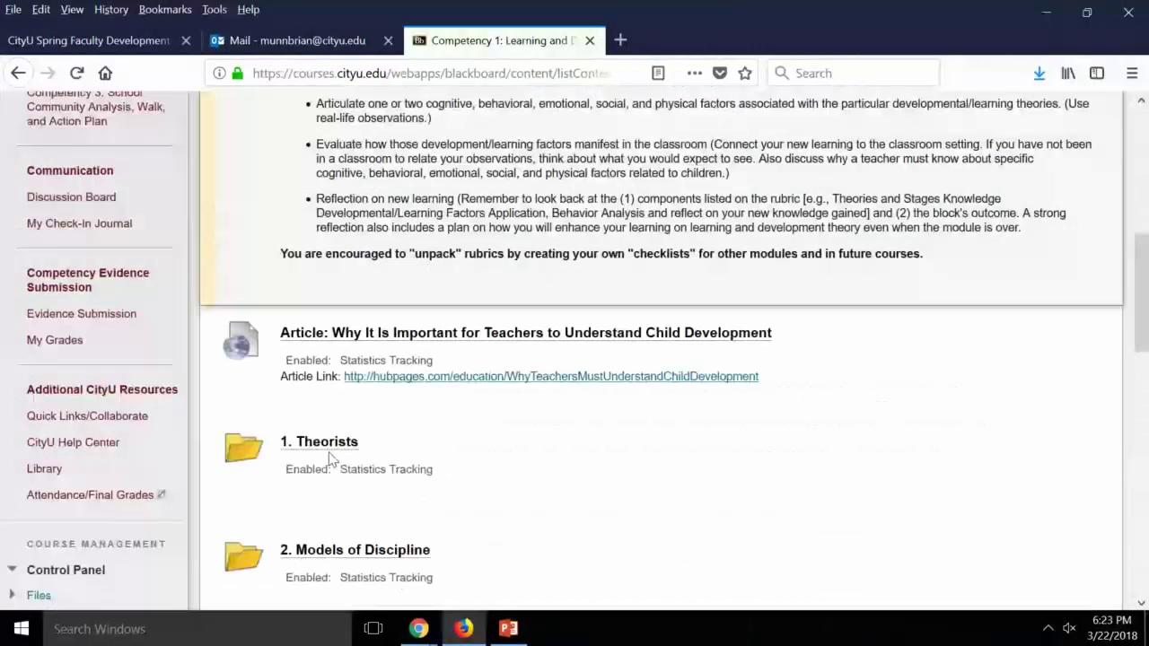
pyautogui.scroll(-7, 329, 458)
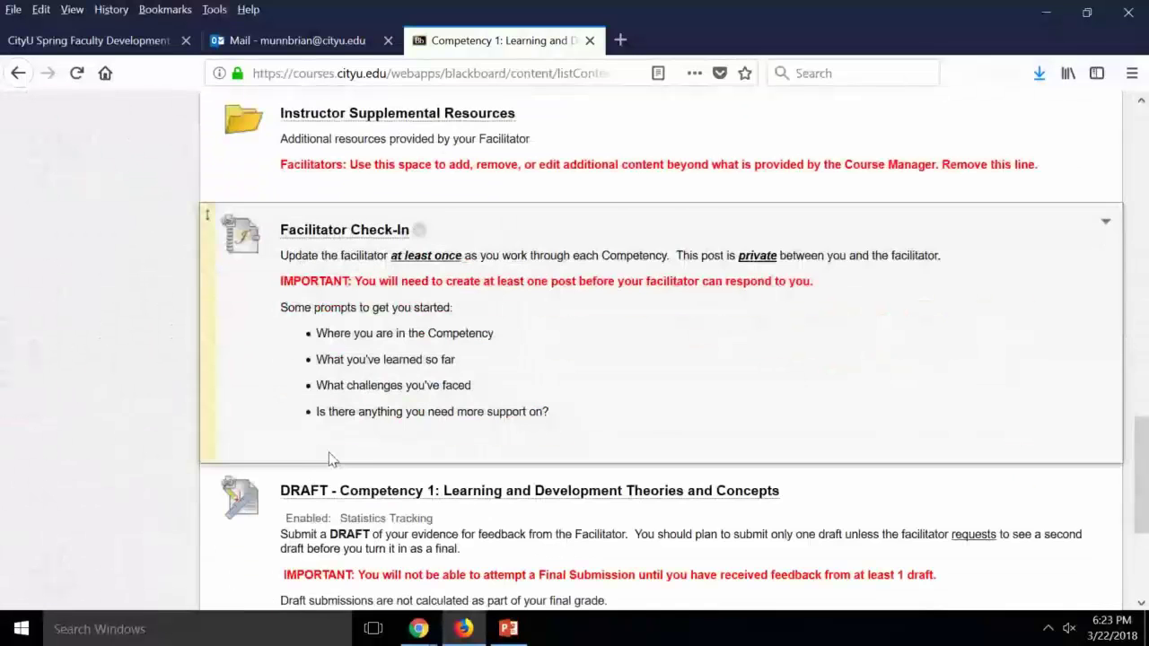
pyautogui.scroll(-1, 330, 459)
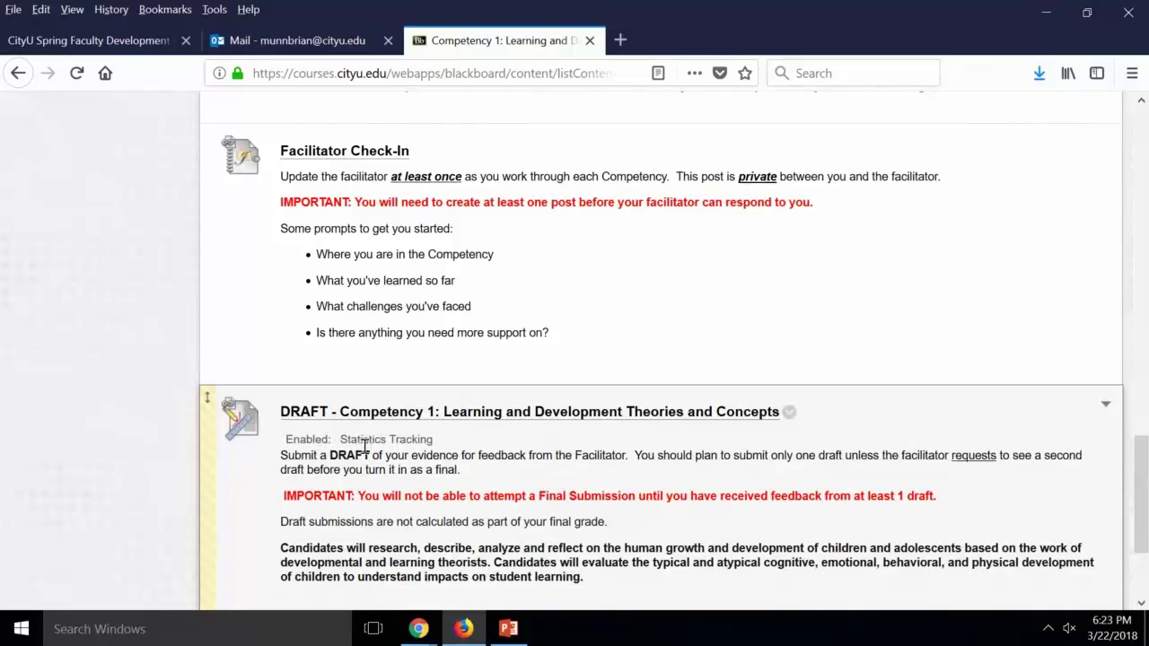
pyautogui.scroll(10, 366, 446)
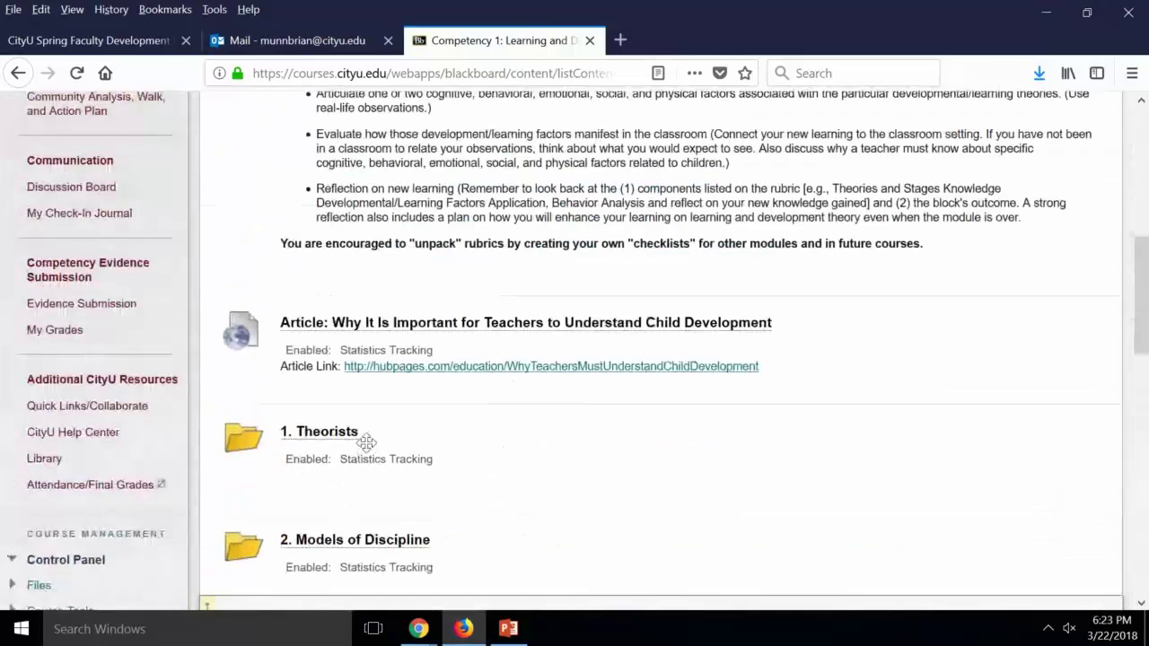
pyautogui.scroll(4, 366, 442)
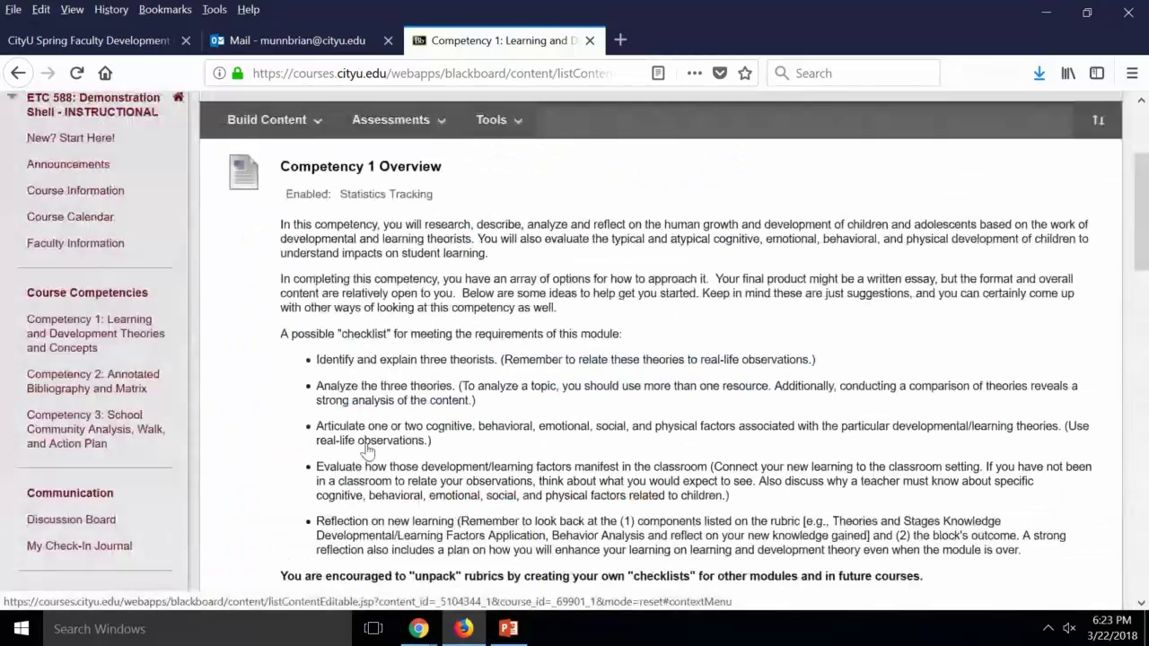
pyautogui.scroll(1, 366, 449)
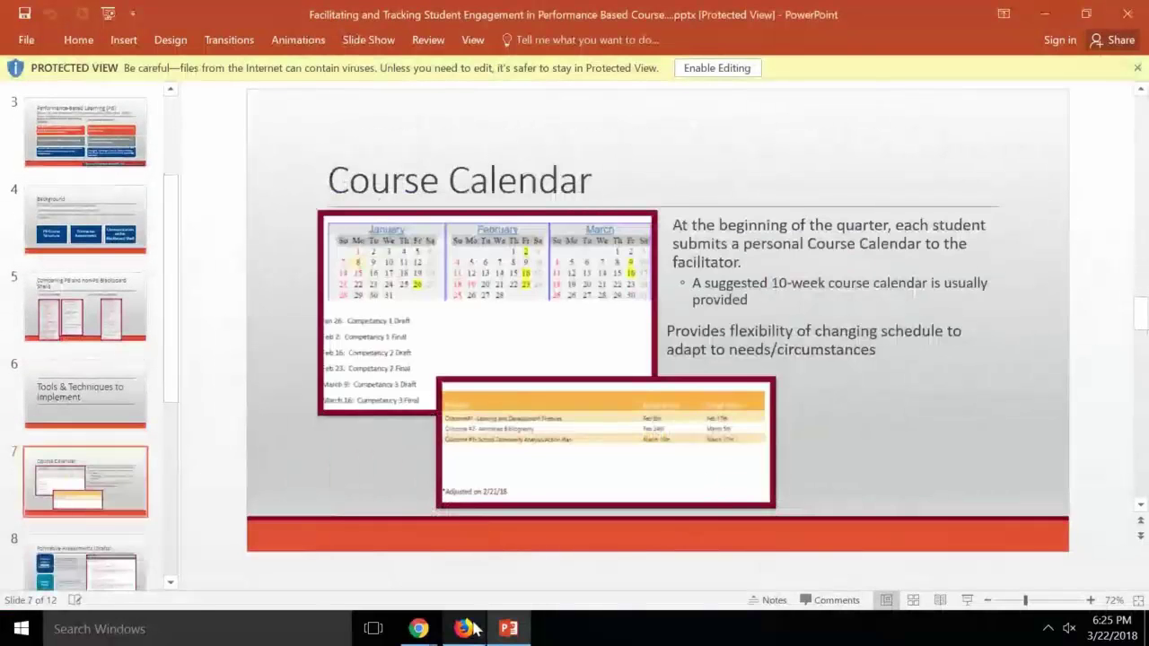
# Return to the Blackboard course in Firefox and open the Course Calendar assignment from the New? Start Here! page
pyautogui.click(464, 628)
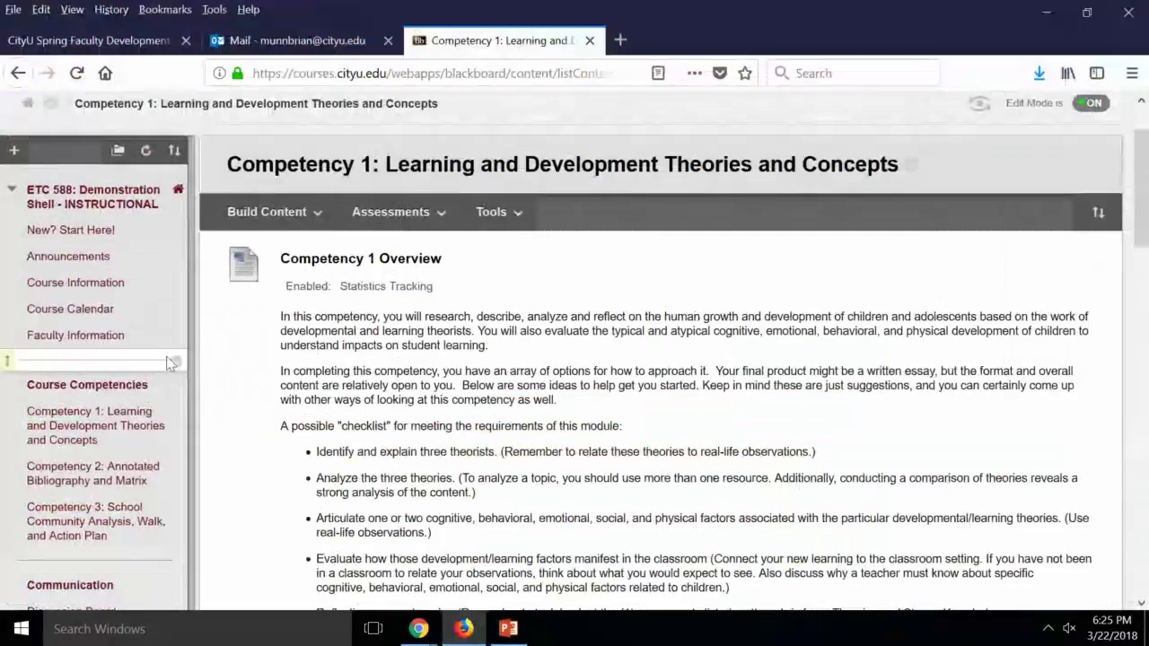
pyautogui.scroll(2, 170, 362)
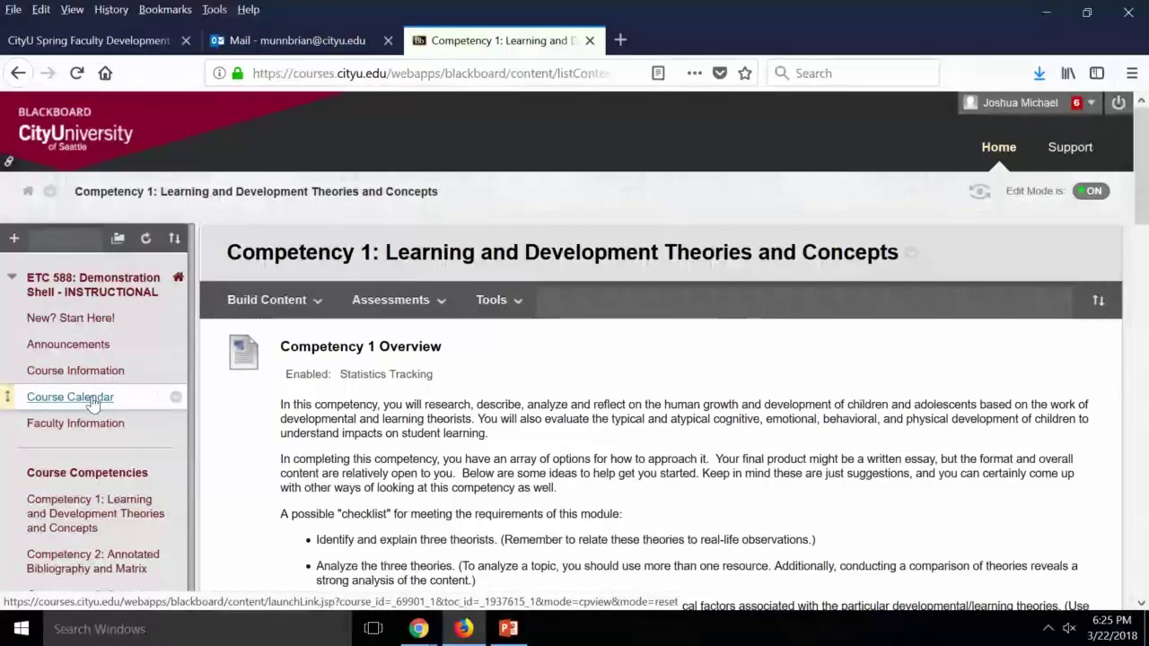
pyautogui.click(72, 319)
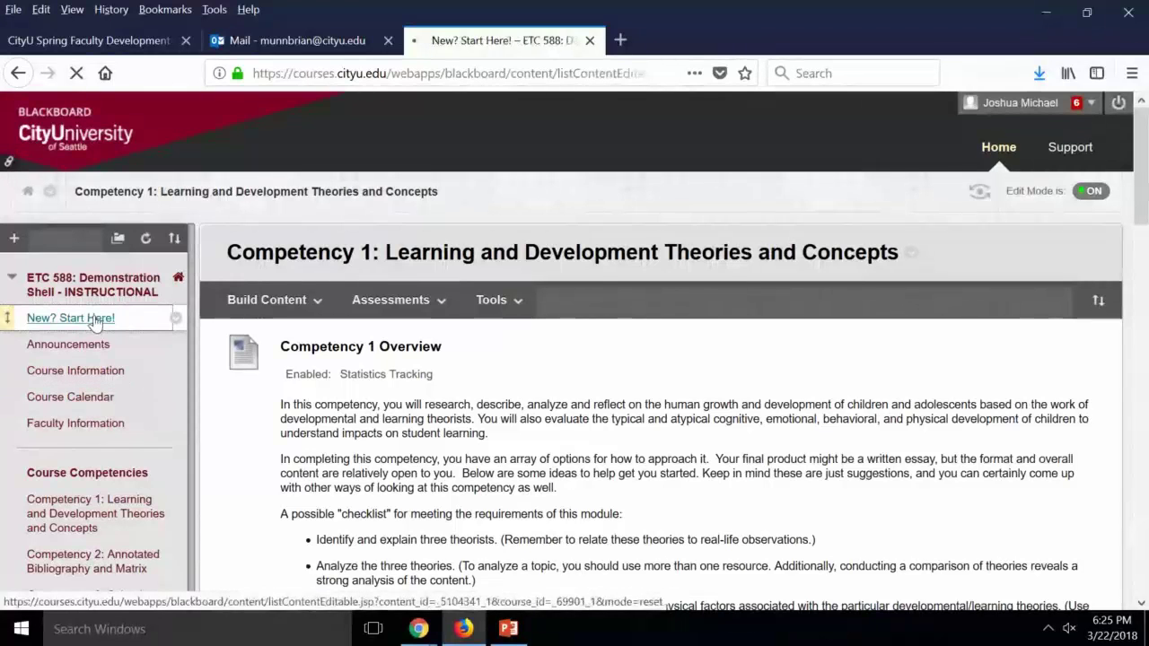
pyautogui.click(393, 314)
pyautogui.scroll(-2, 422, 328)
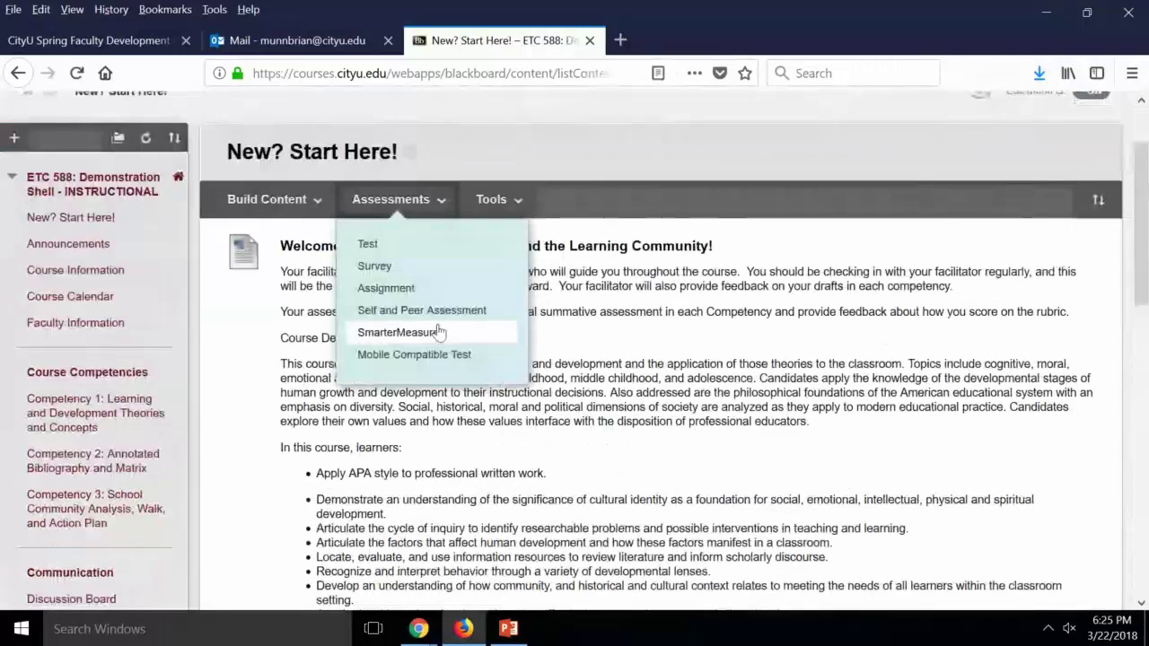
pyautogui.scroll(-10, 386, 296)
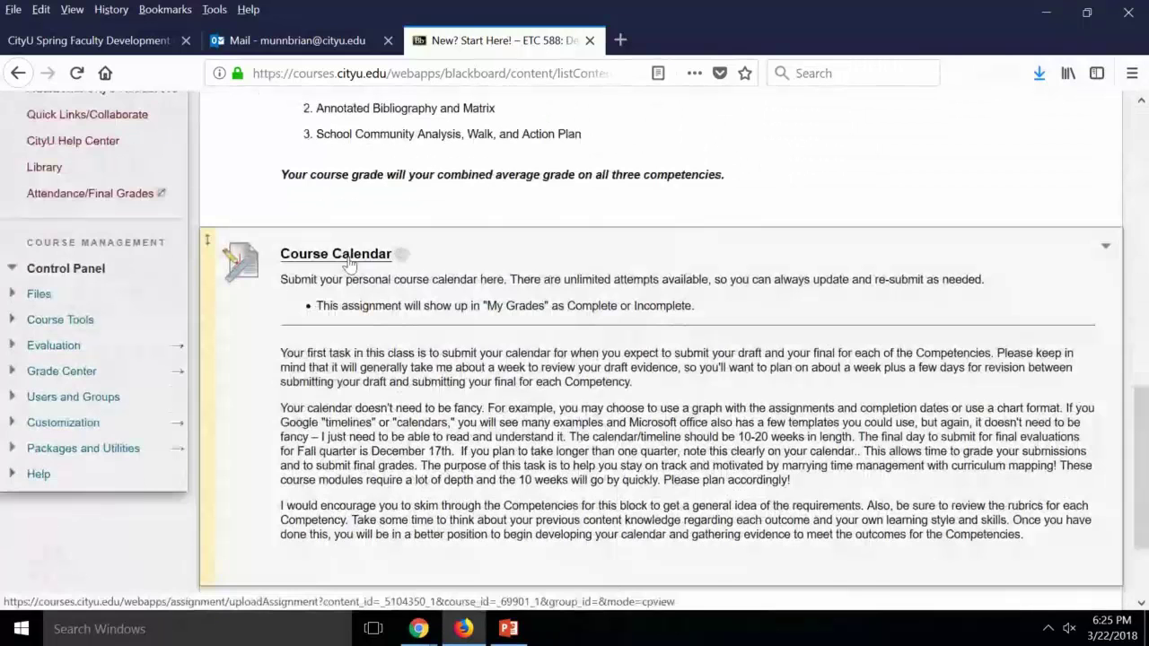
pyautogui.click(349, 261)
# Review the Course Calendar assignment's instructions and points possible, then cancel the submission preview
pyautogui.scroll(-2, 516, 281)
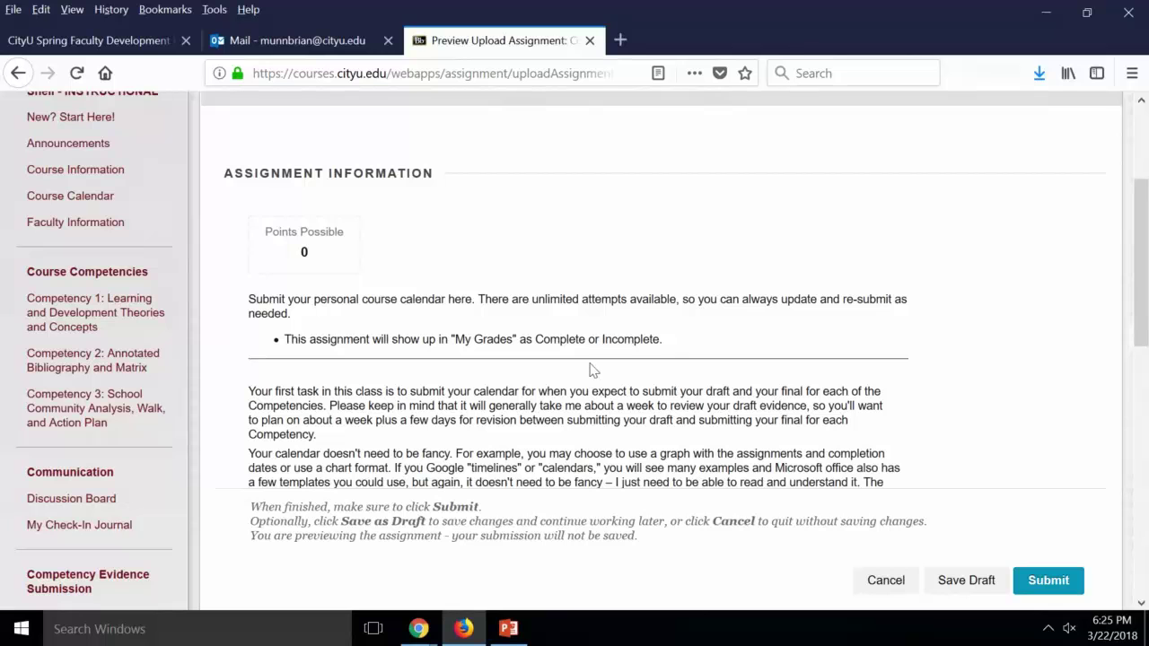
pyautogui.scroll(3, 535, 344)
pyautogui.scroll(-3, 525, 343)
pyautogui.moveTo(309, 254); pyautogui.dragTo(264, 236)
pyautogui.click(436, 250)
pyautogui.scroll(2, 351, 187)
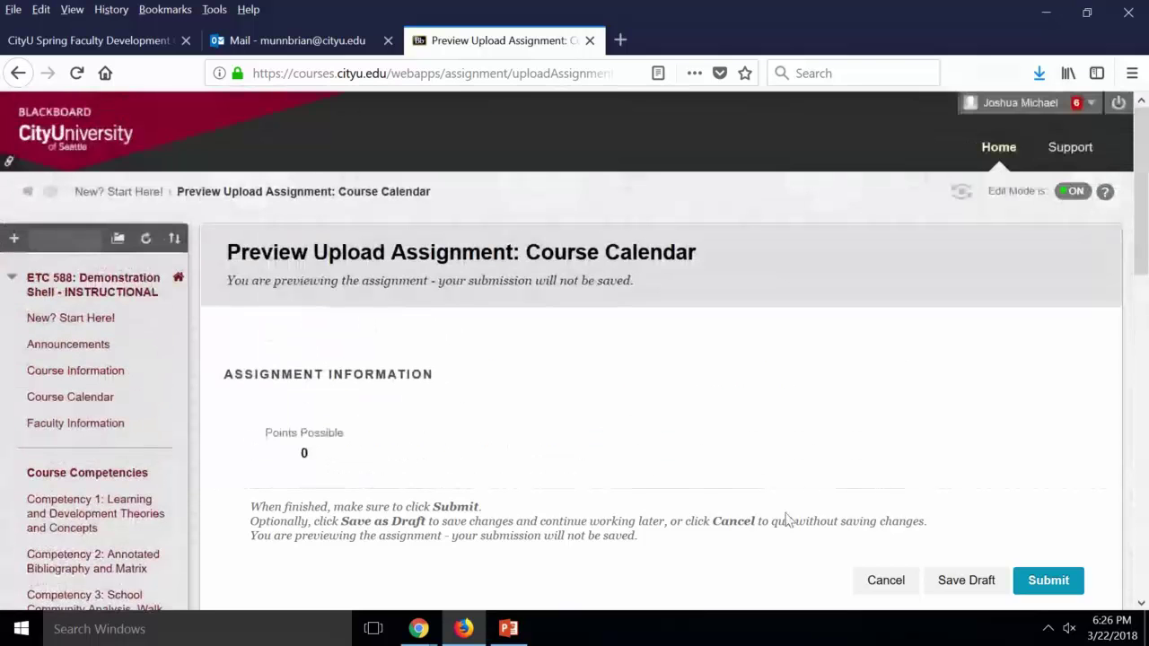
pyautogui.click(886, 580)
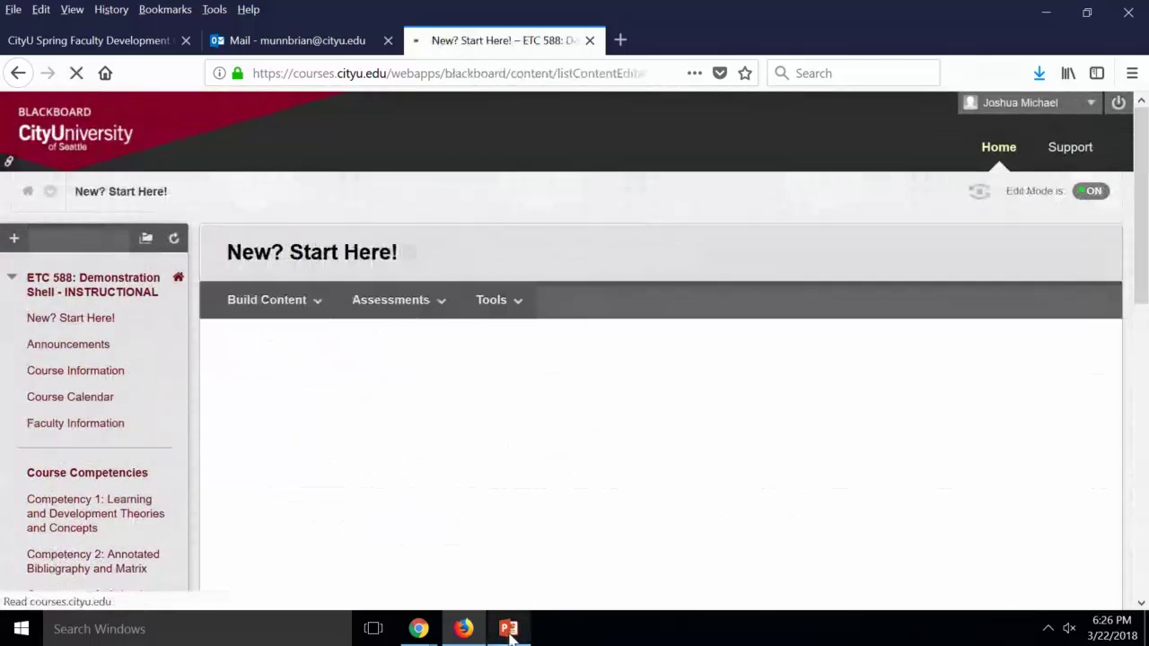
# Switch to PowerPoint and present the slides full screen starting from the Course Calendar slide
pyautogui.click(507, 628)
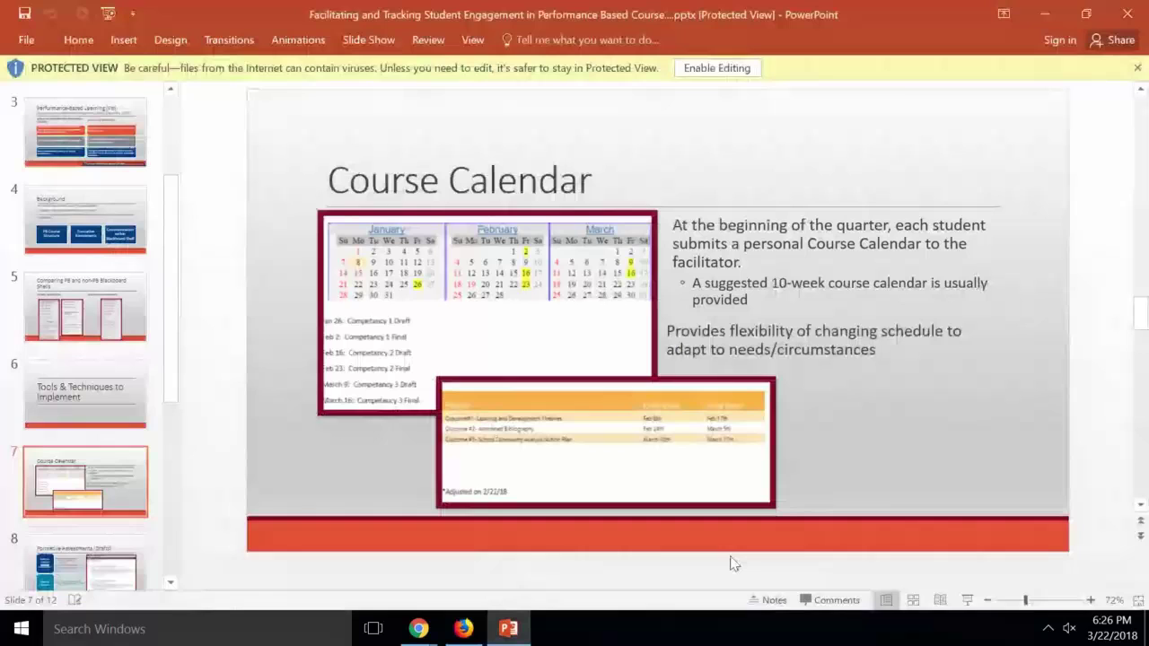
pyautogui.click(966, 599)
pyautogui.click(640, 134)
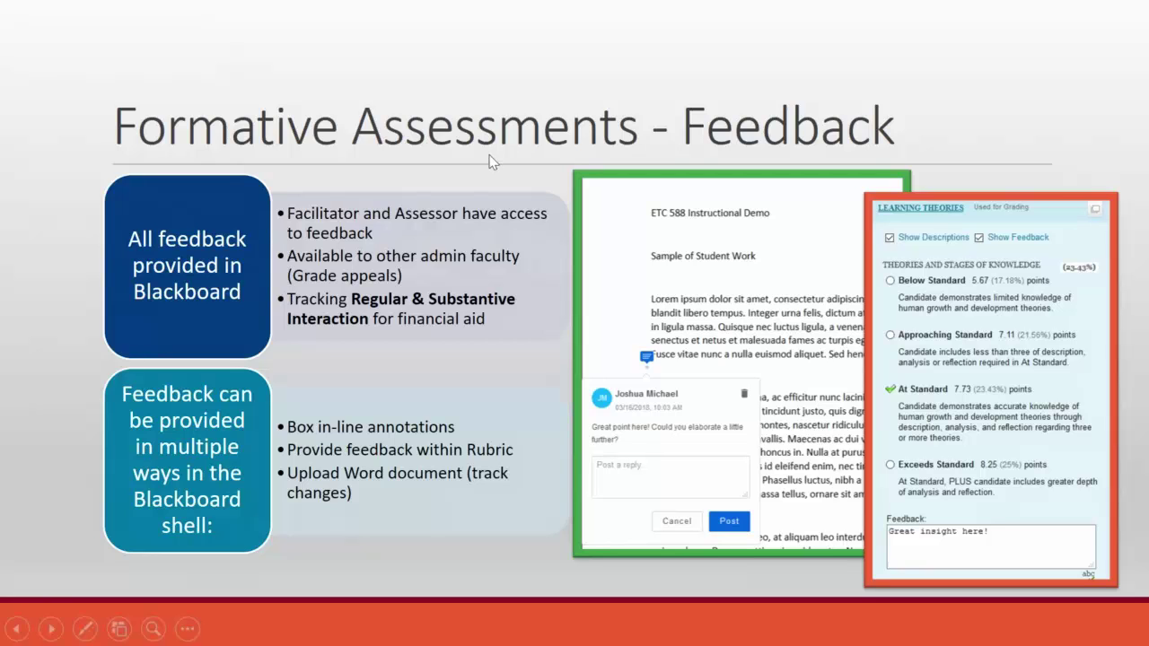
# Leave the slide show for the Blackboard course in Firefox and open the Full Grade Center
pyautogui.press('Escape')
pyautogui.hotkey('alt', 'Tab')
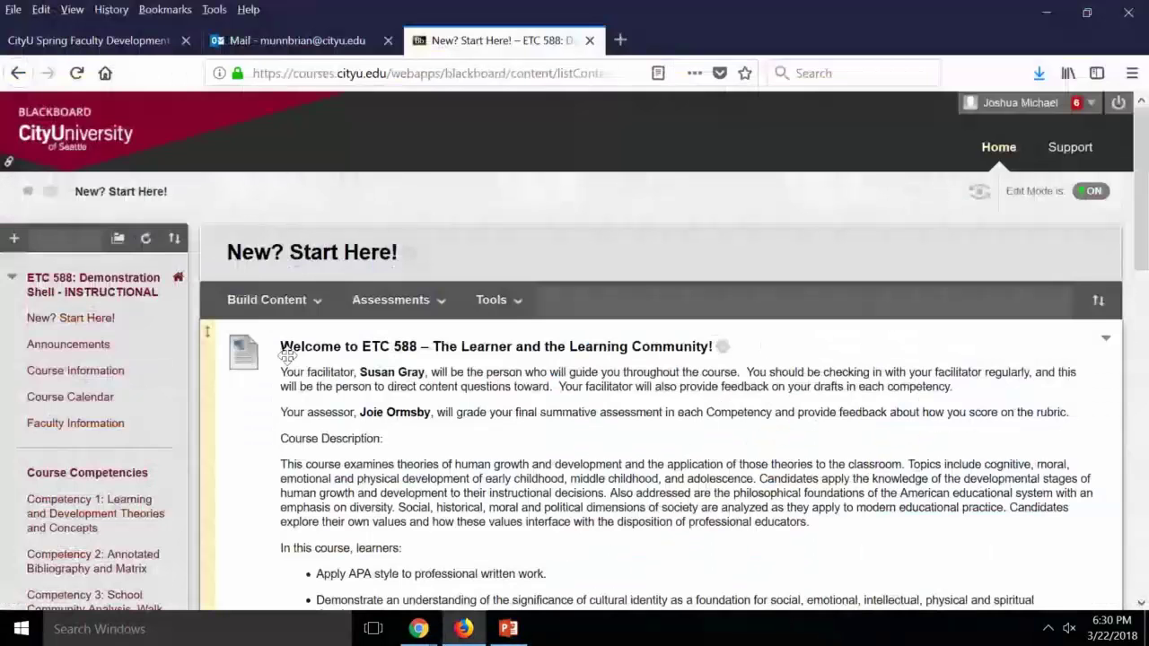
pyautogui.scroll(-5, 232, 484)
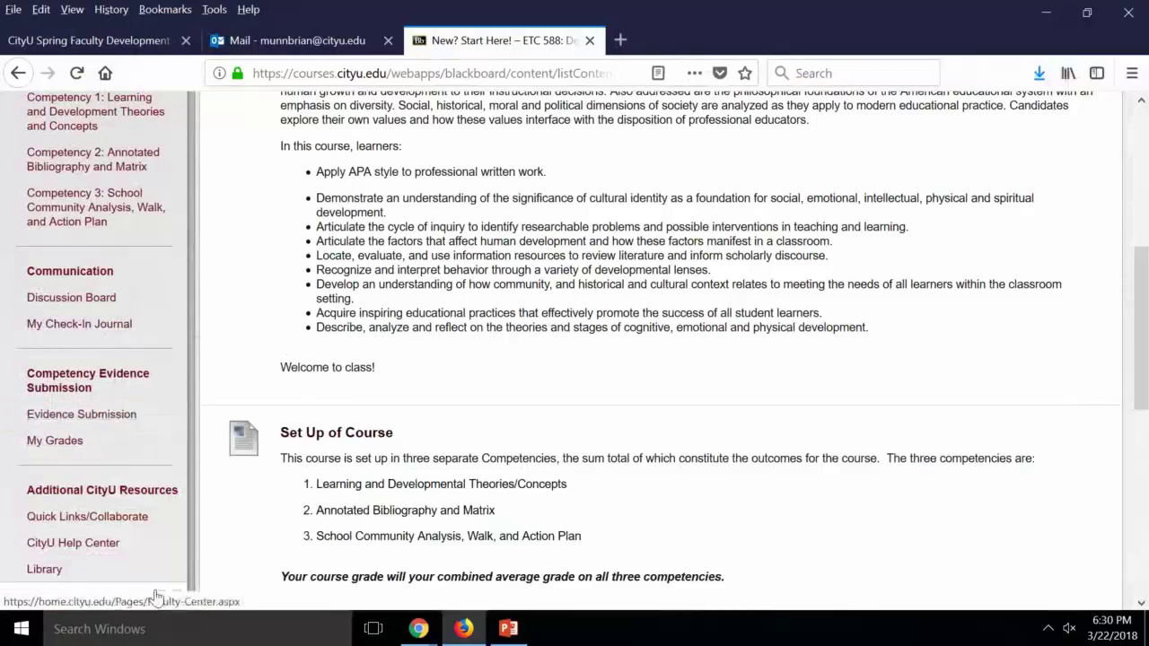
pyautogui.scroll(-3, 54, 538)
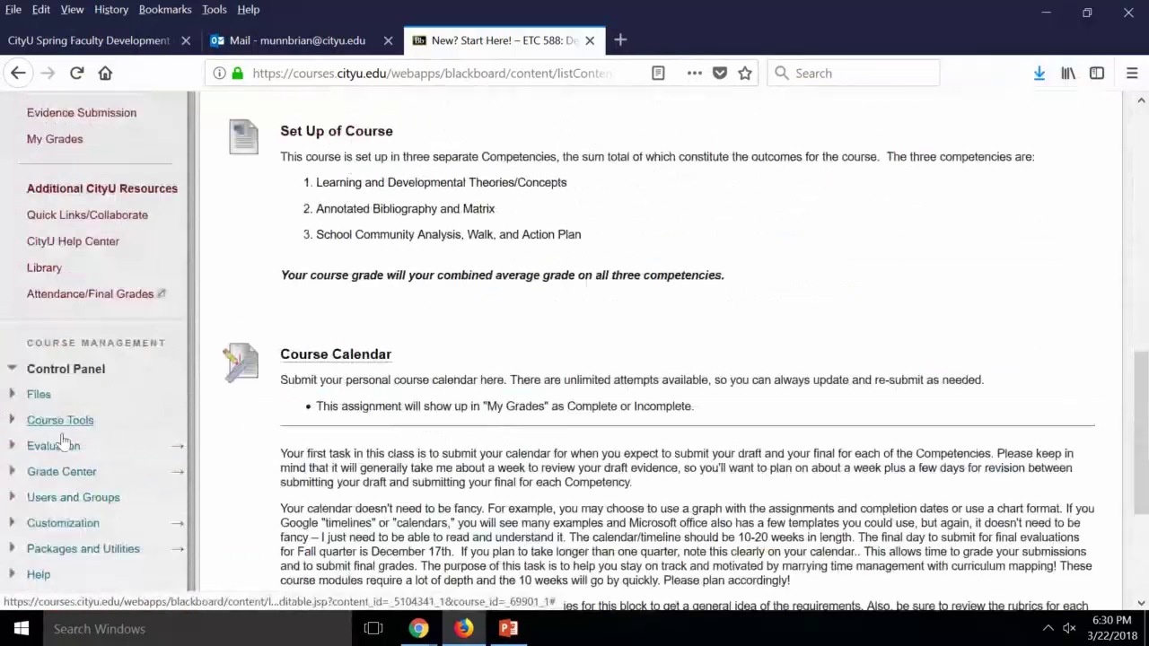
pyautogui.click(63, 471)
pyautogui.click(134, 510)
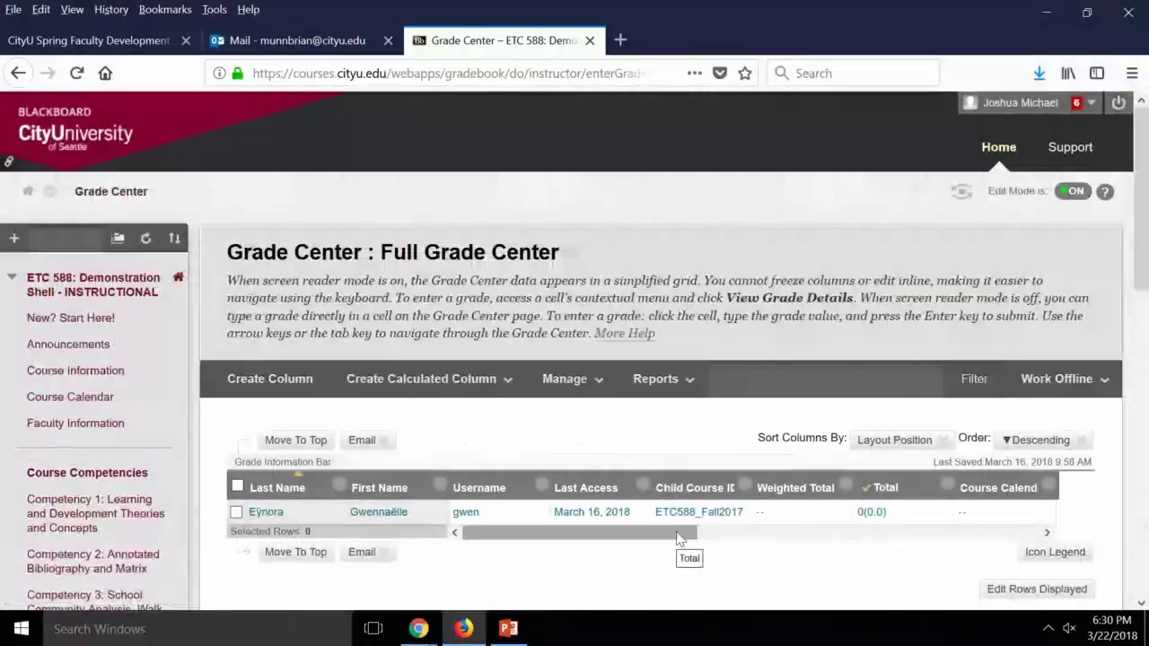
# Open the demo student's Comp1 FINAL attempt for grading from its grade details
pyautogui.moveTo(686, 531); pyautogui.dragTo(844, 550)
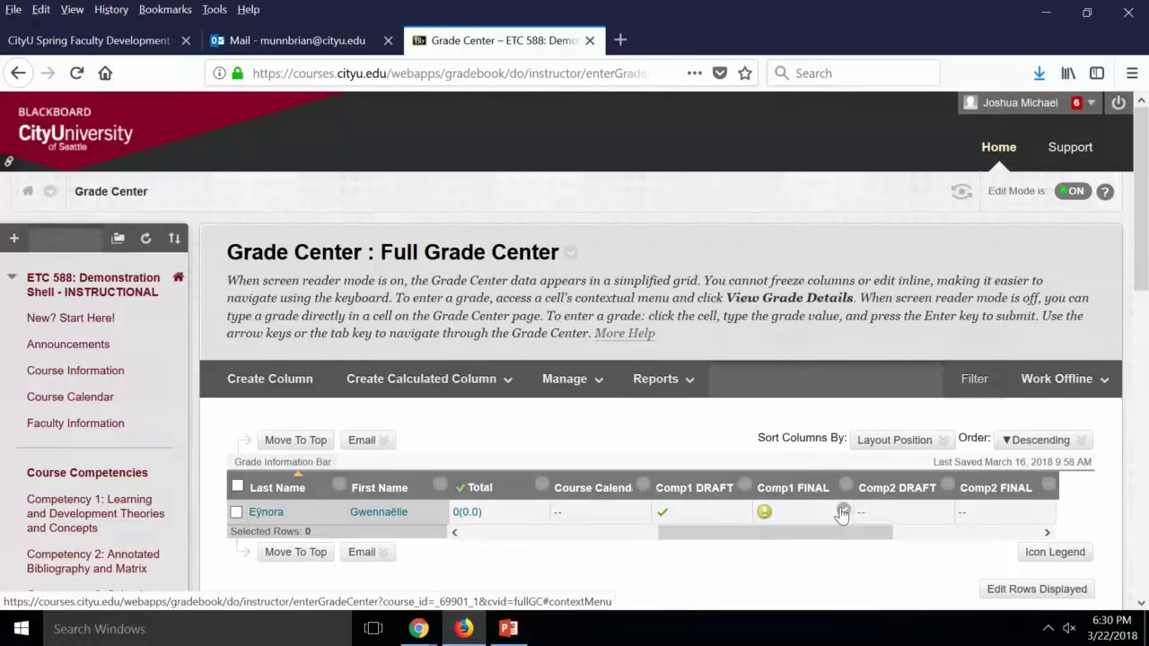
pyautogui.click(842, 512)
pyautogui.scroll(-2, 906, 577)
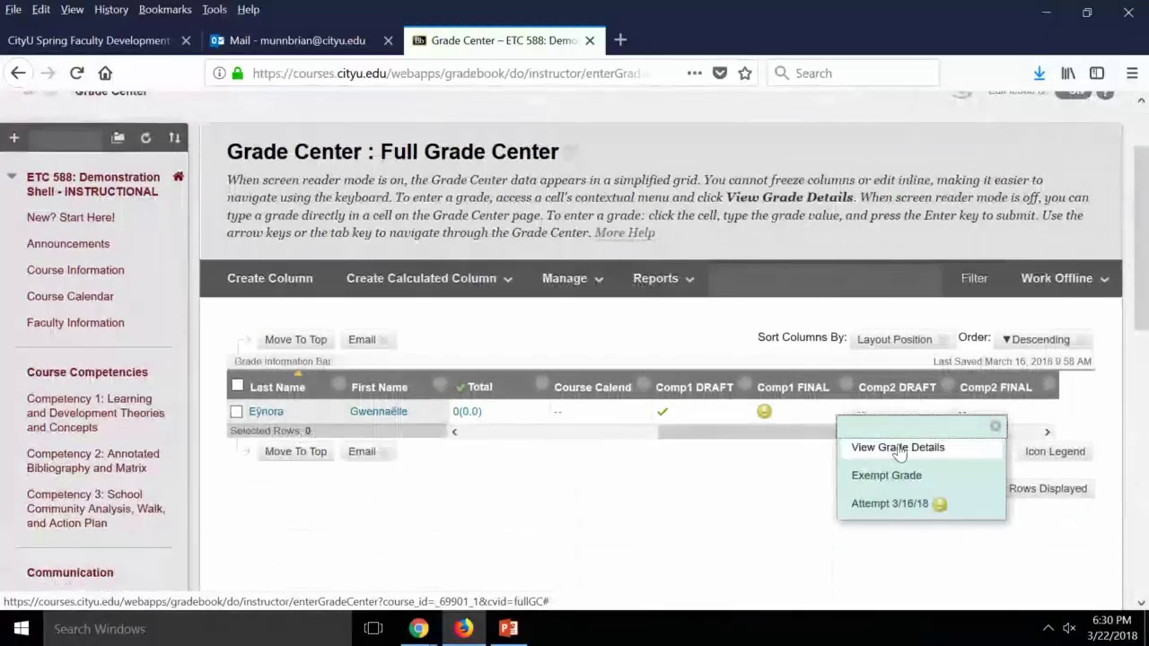
pyautogui.click(897, 447)
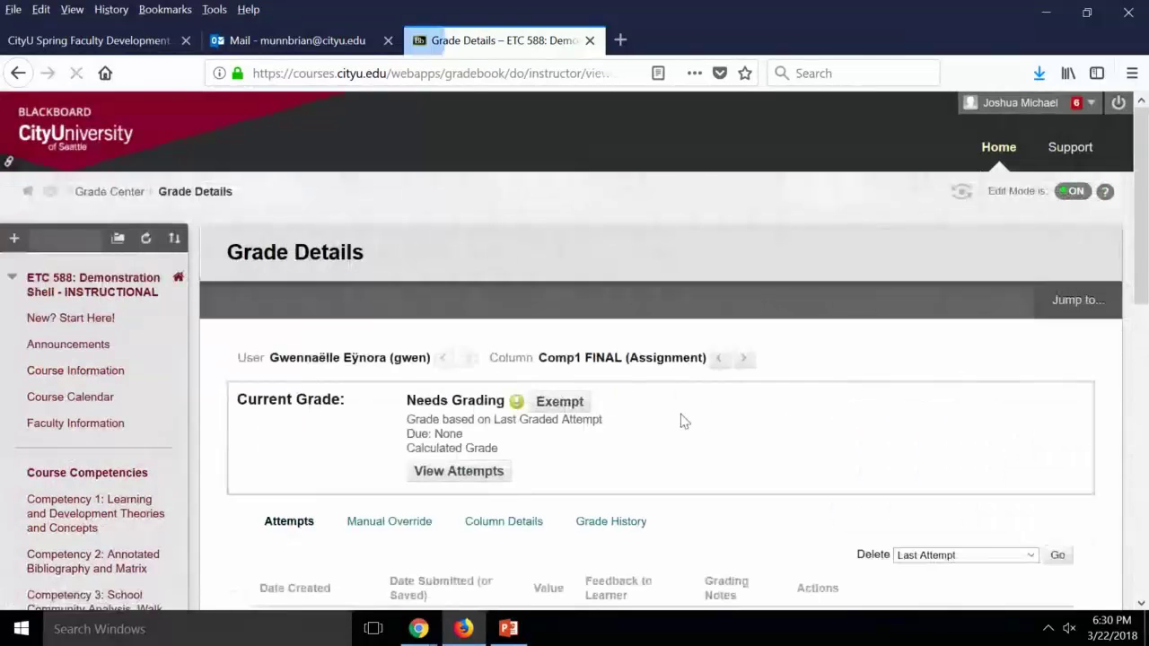
pyautogui.click(465, 471)
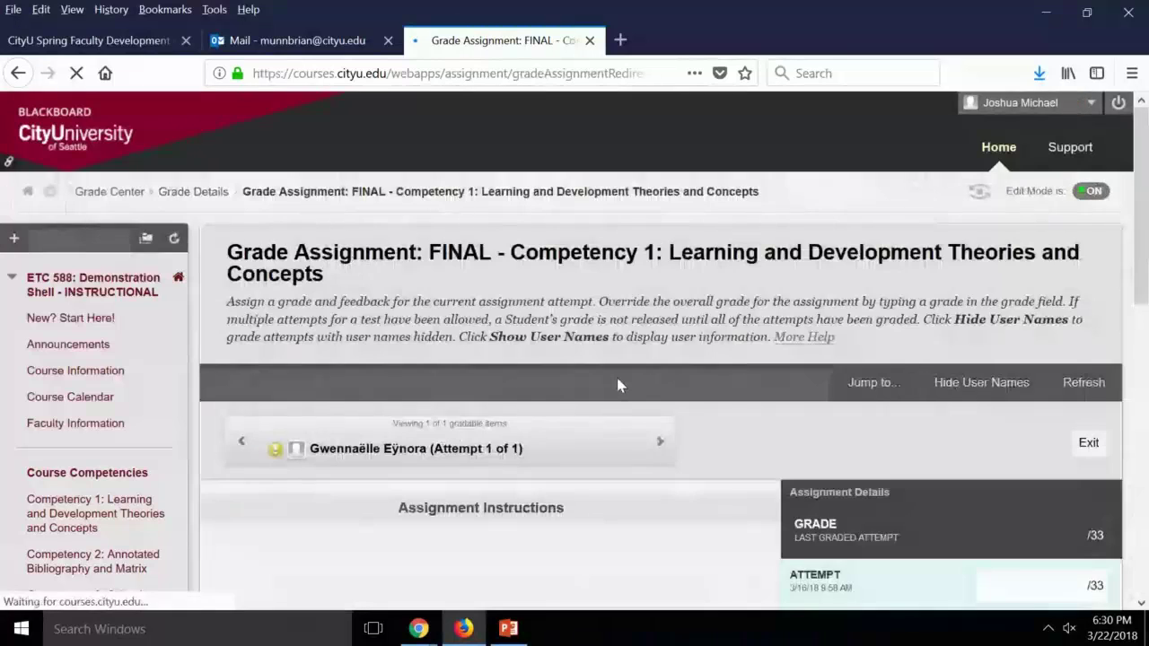
# Post the inline comment "Could you elaborate a little more on this?" on the first body paragraph of the student submission
pyautogui.scroll(-4, 700, 363)
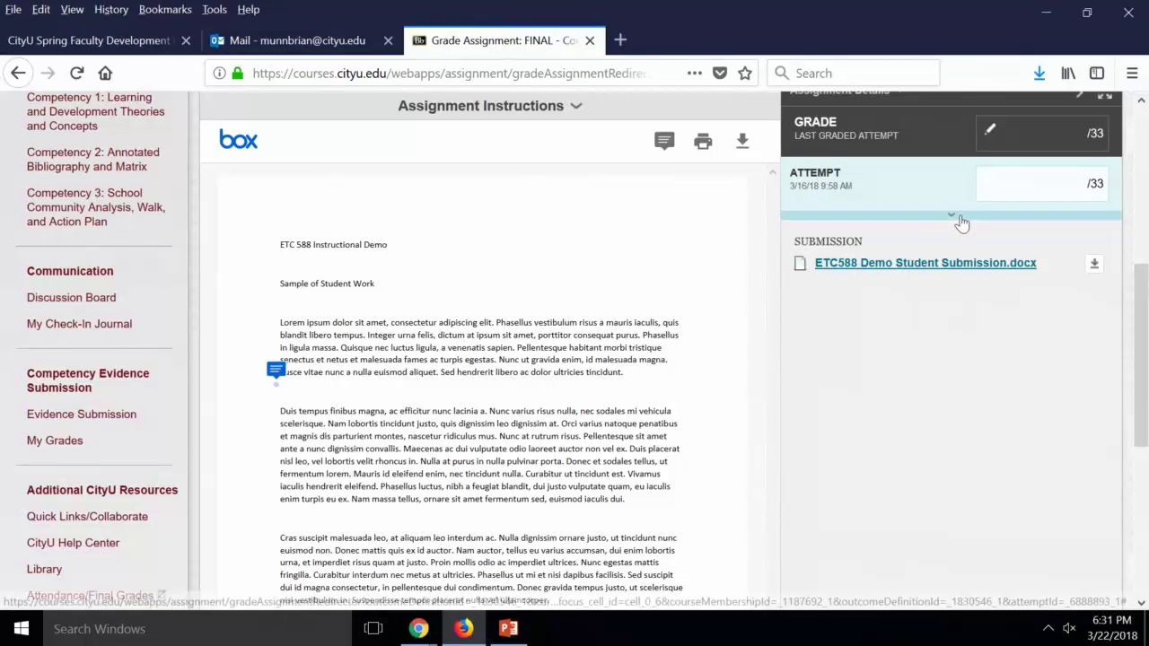
pyautogui.scroll(3, 671, 236)
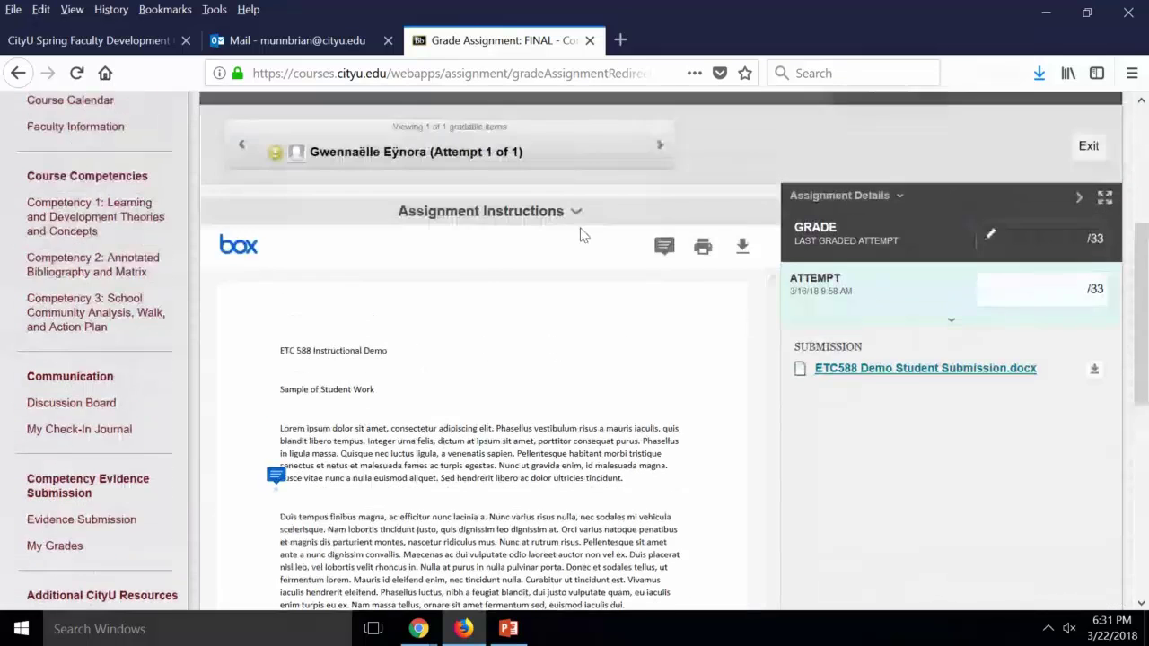
pyautogui.scroll(-3, 545, 227)
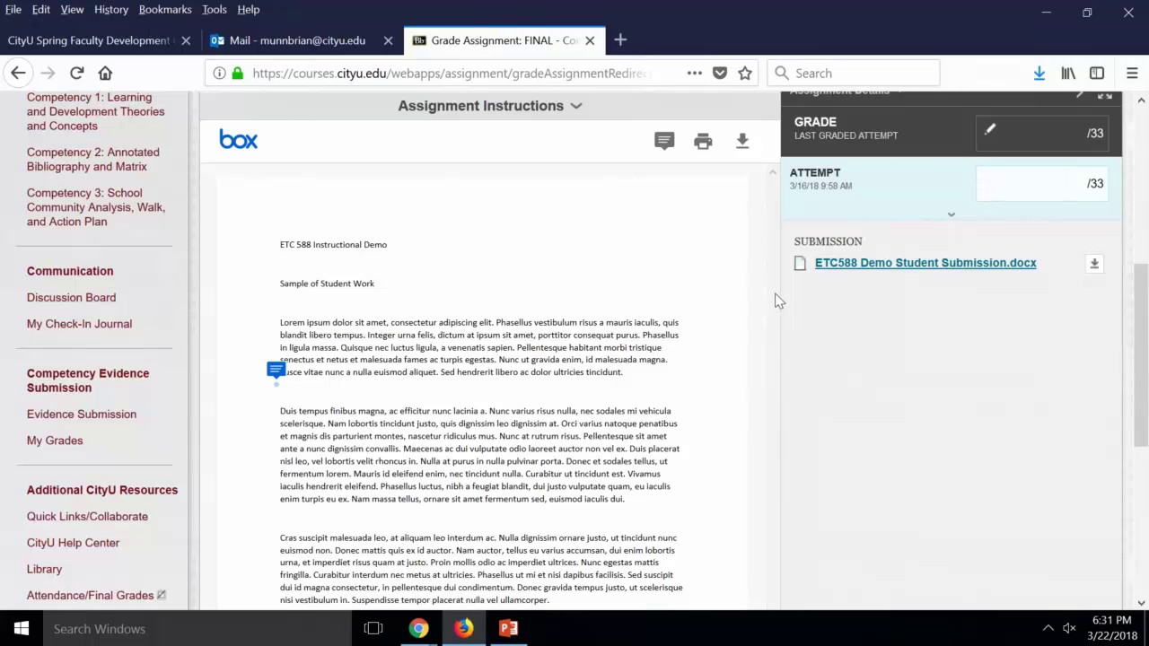
pyautogui.click(664, 139)
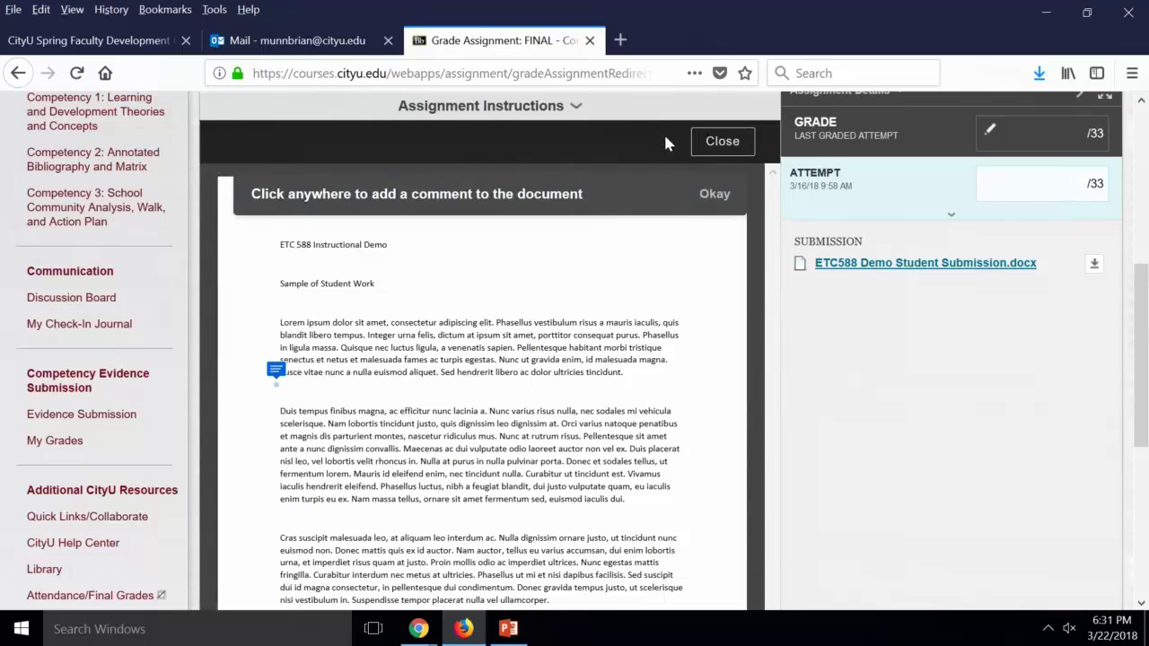
pyautogui.click(502, 345)
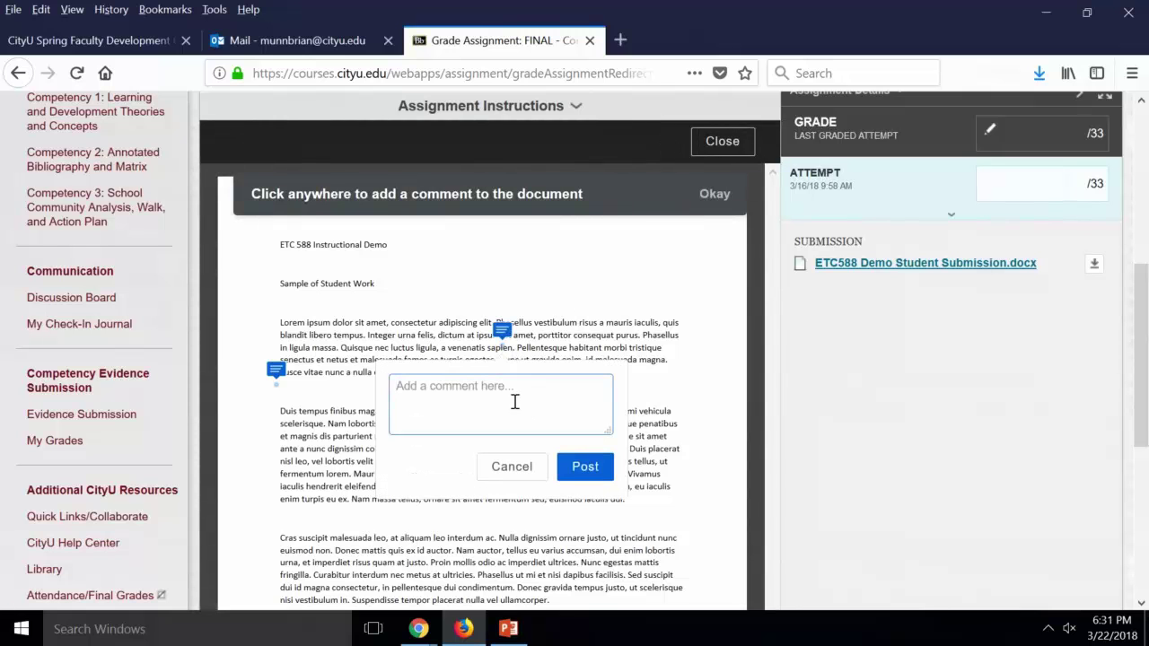
pyautogui.write('Could you elaborate a')
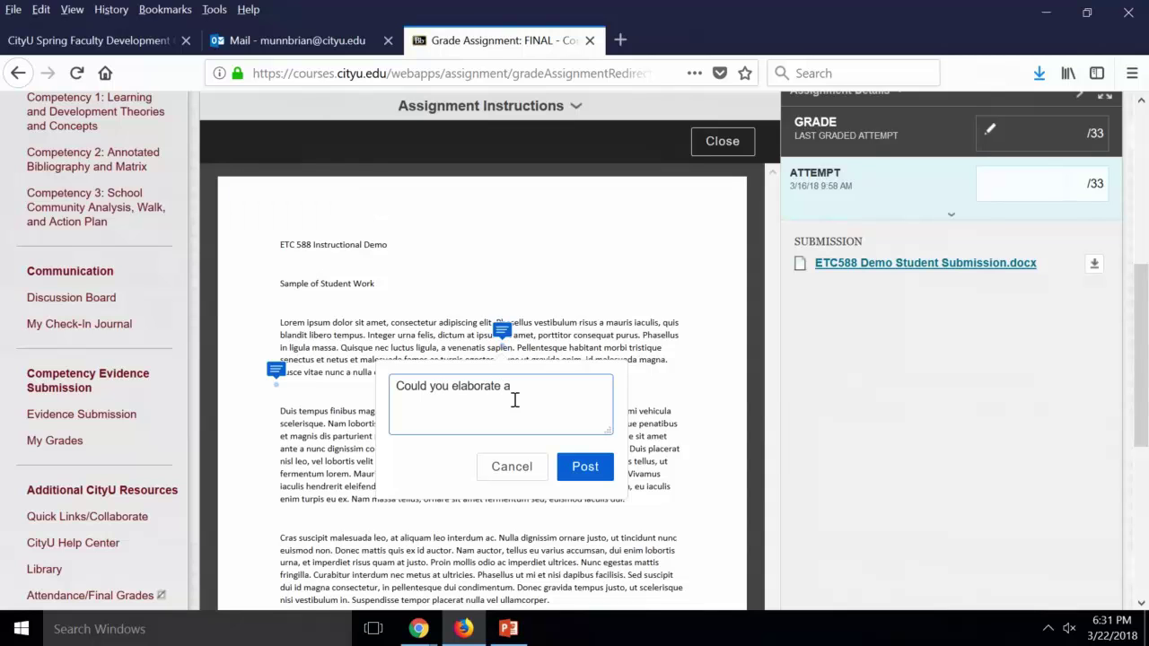
pyautogui.write(' little more on this?')
pyautogui.click(592, 470)
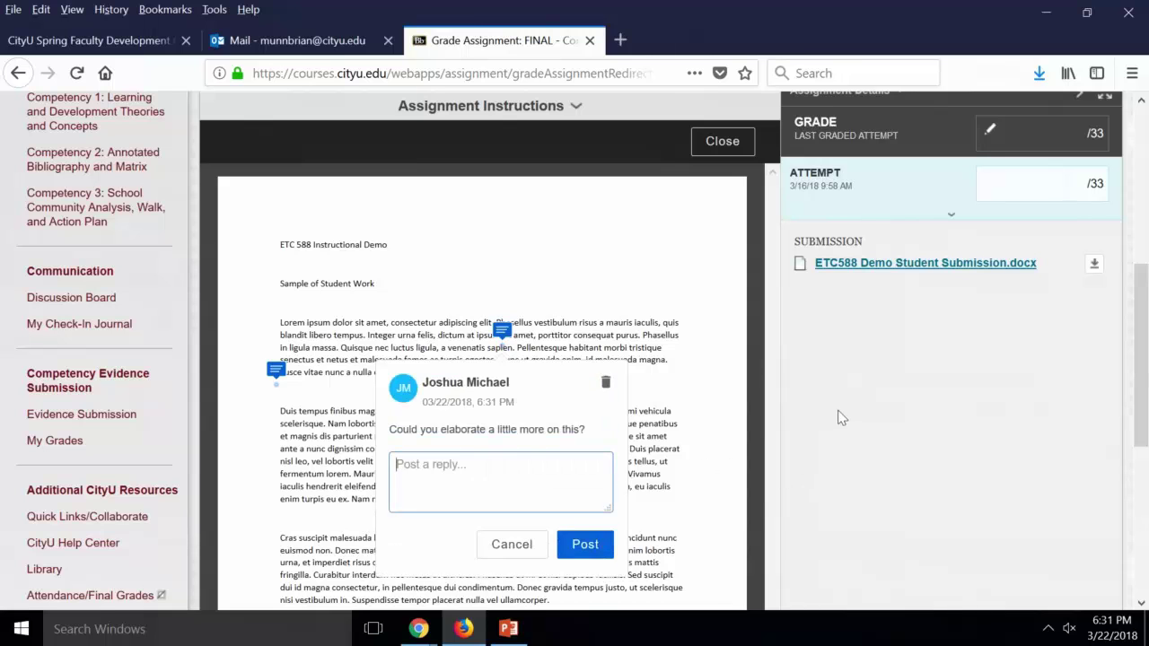
pyautogui.click(597, 321)
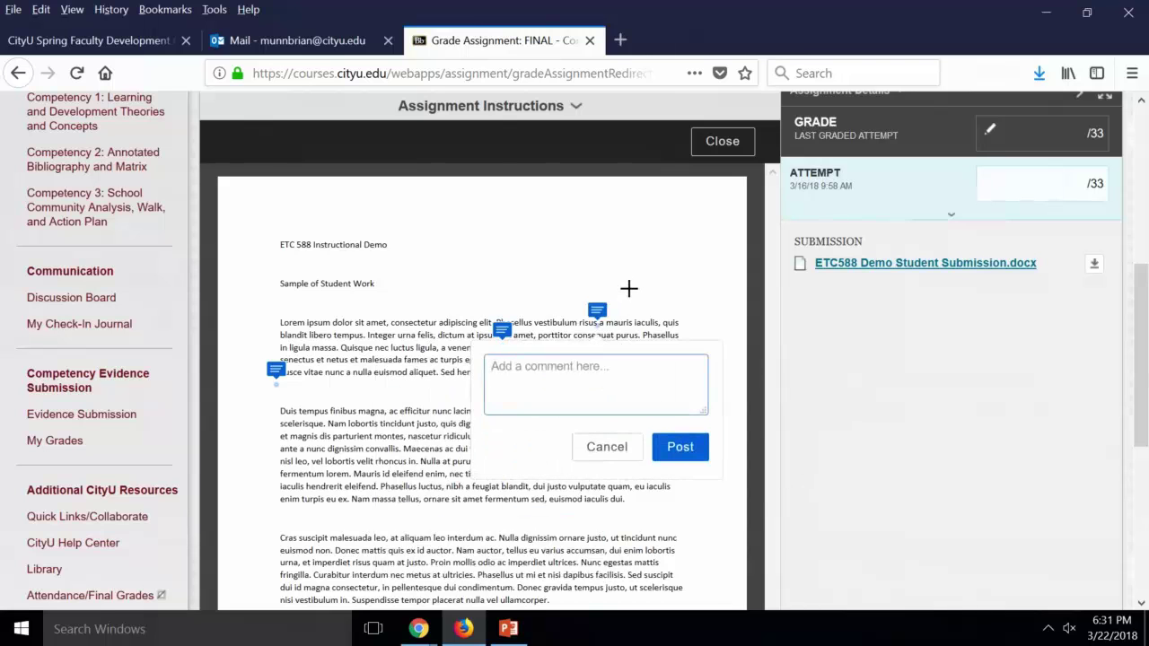
pyautogui.press('Escape')
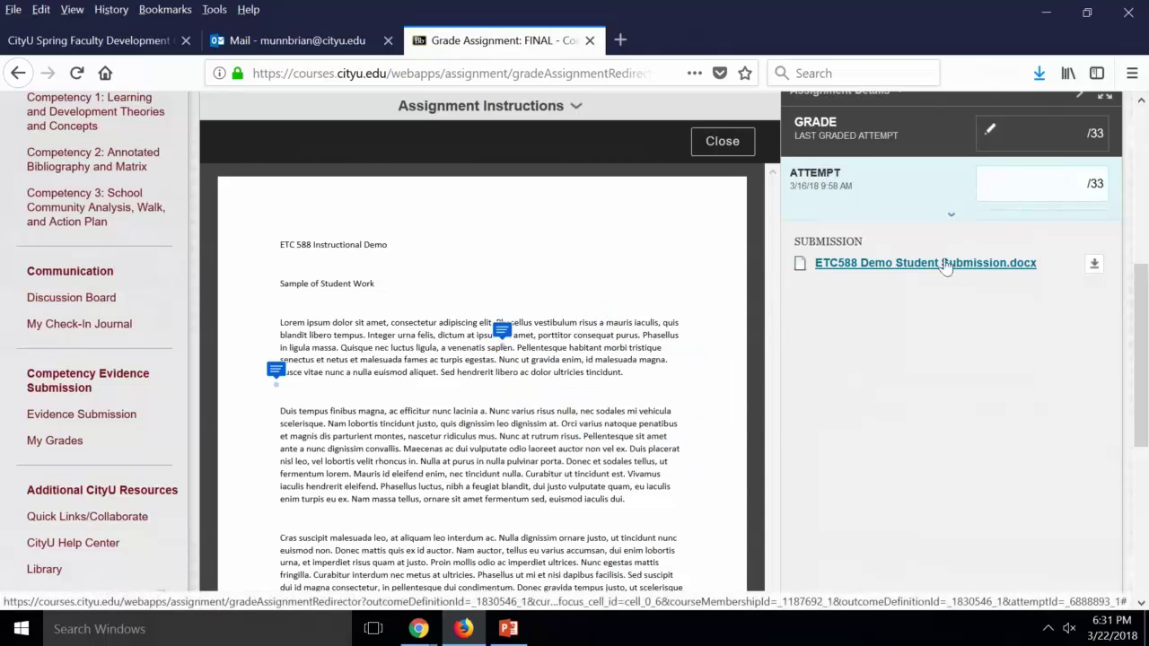
# Expand the attempt's grading details and open the Learning Theories rubric inline
pyautogui.scroll(5, 953, 283)
pyautogui.scroll(-5, 953, 270)
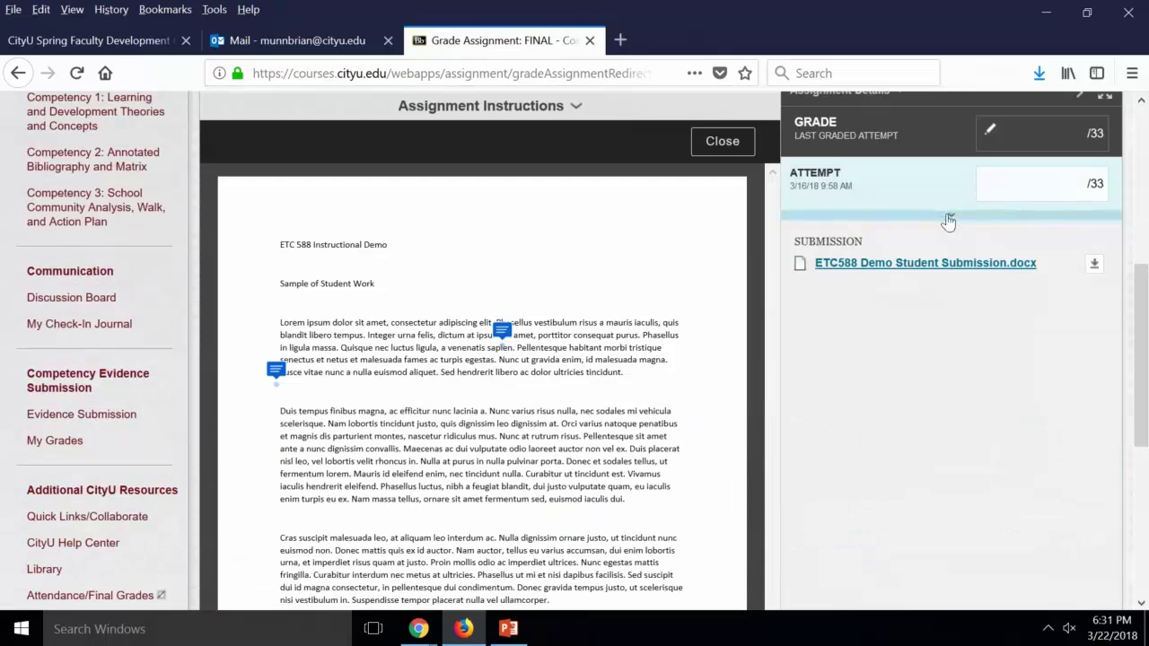
pyautogui.click(949, 220)
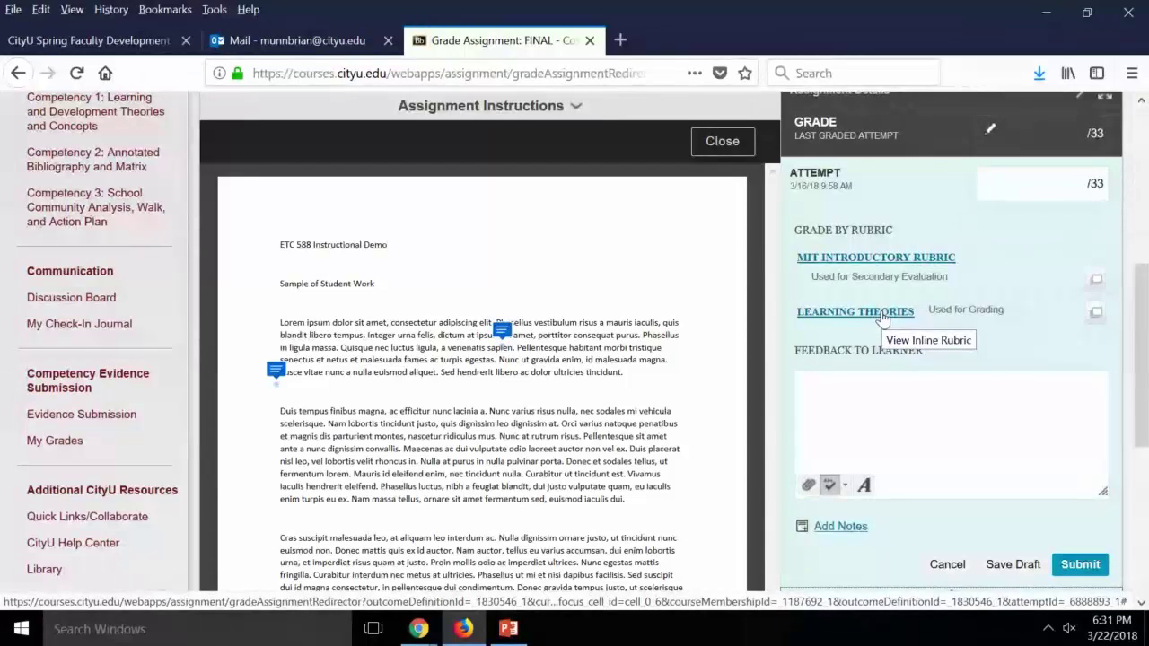
pyautogui.click(882, 312)
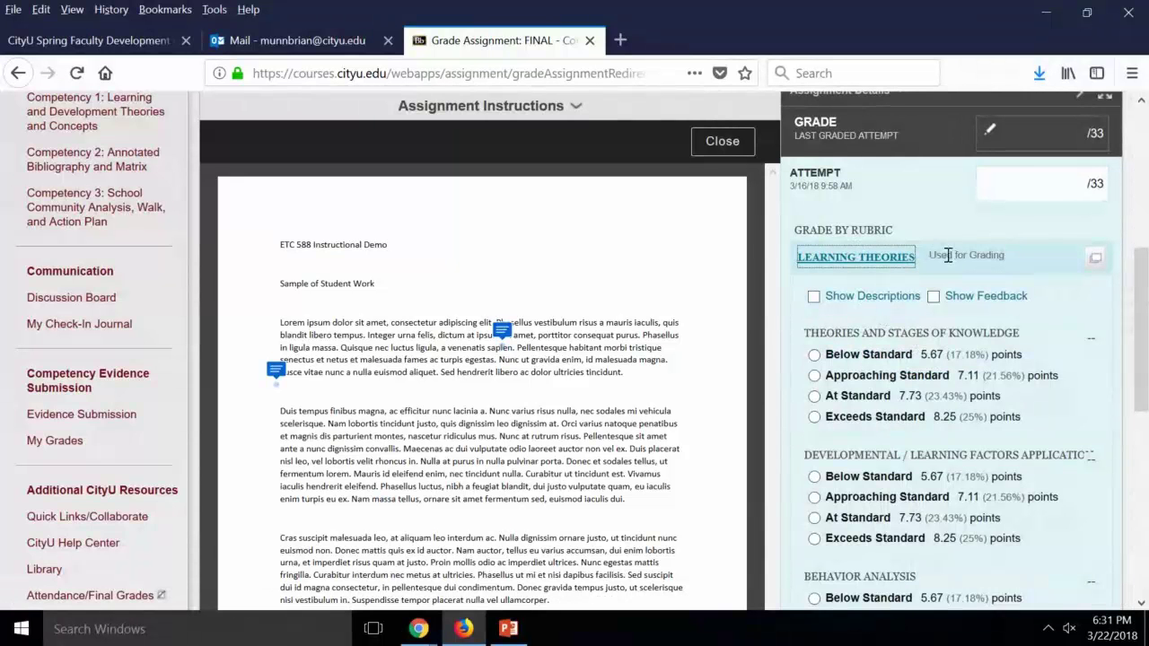
# Show the rubric's level descriptions briefly, then hide them and display the feedback boxes instead
pyautogui.scroll(-2, 949, 256)
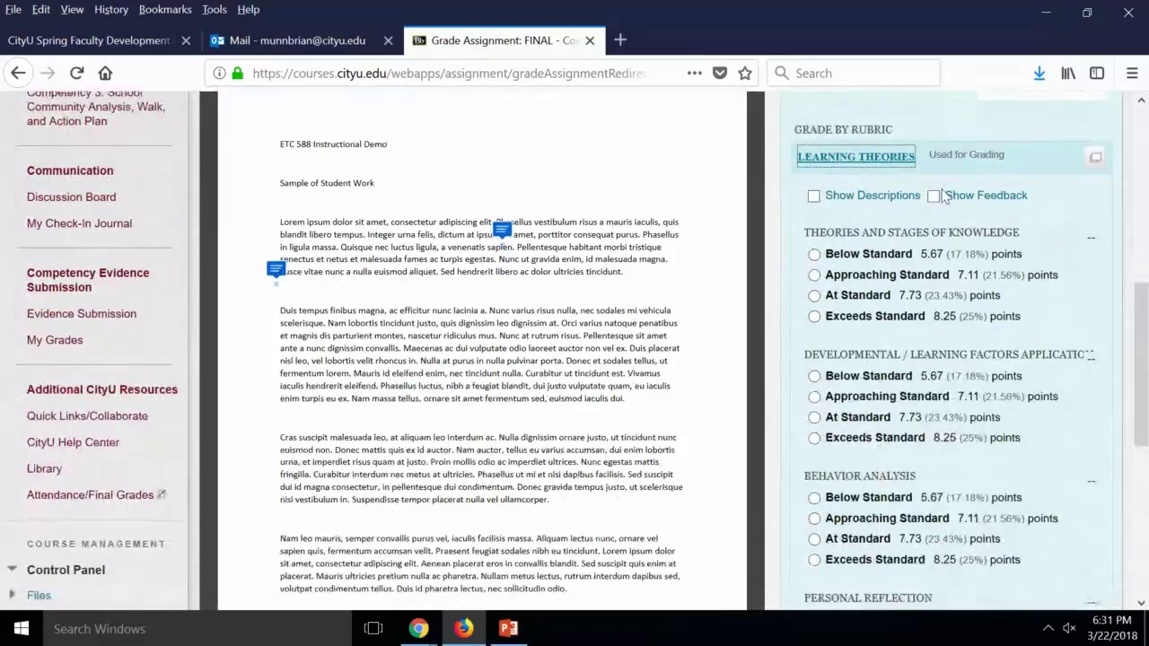
pyautogui.click(812, 198)
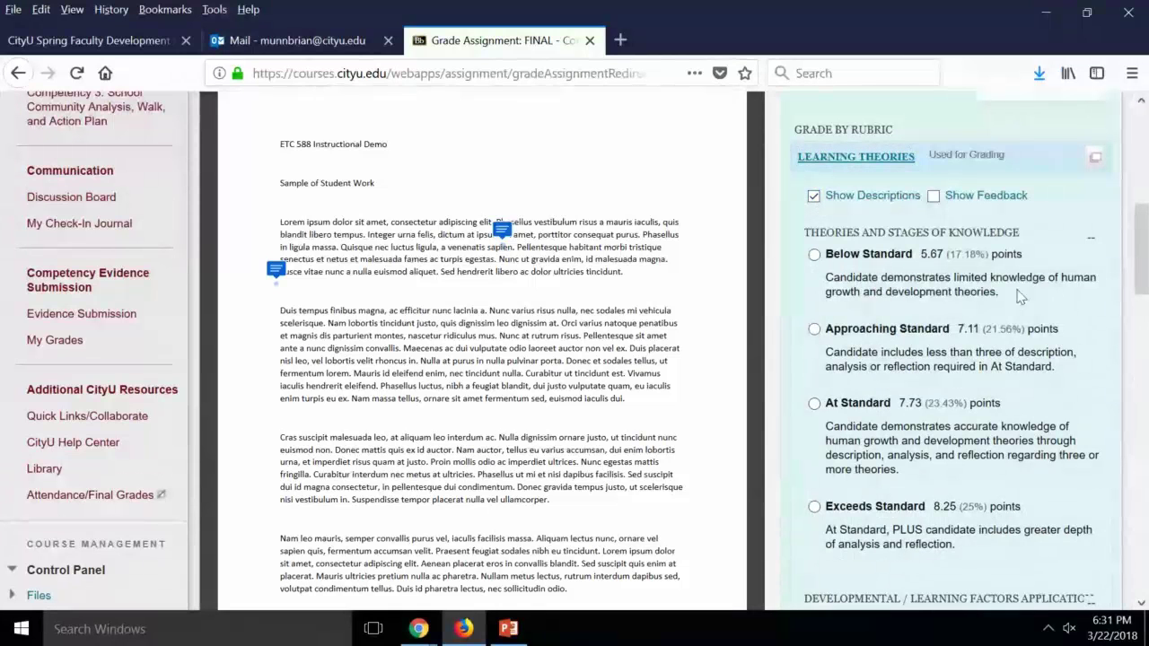
pyautogui.tripleClick(906, 278)
pyautogui.click(915, 360)
pyautogui.click(813, 195)
pyautogui.click(934, 196)
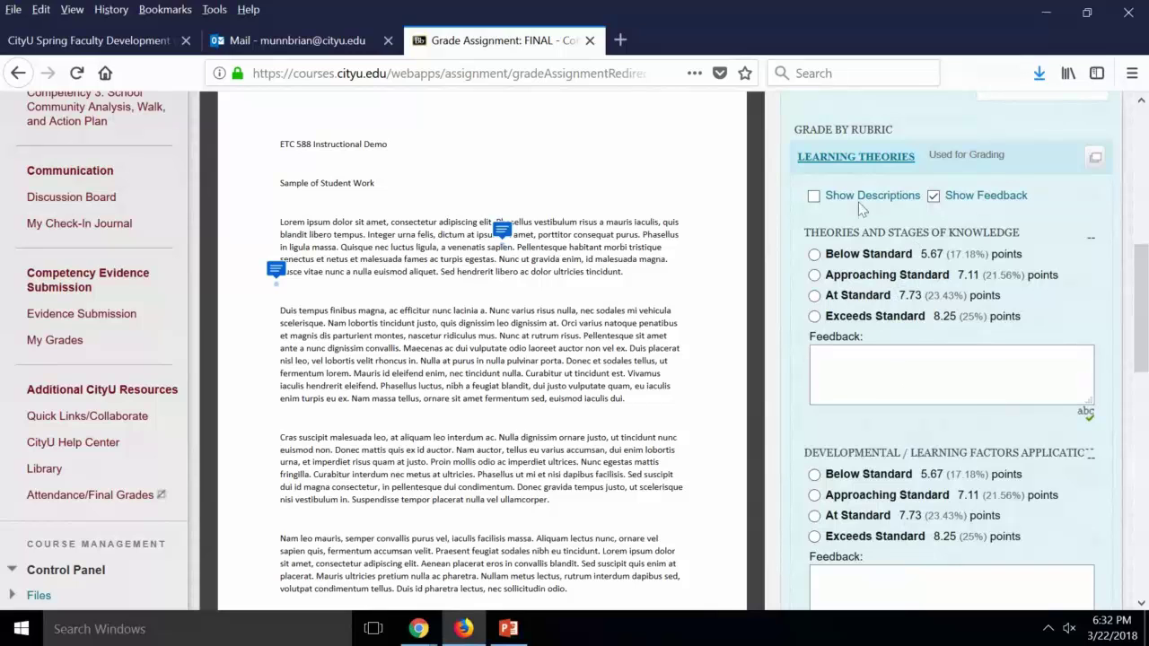
# Review the rubric's Theories and Stages of Knowledge criterion and the overall feedback box after the raw total
pyautogui.moveTo(805, 232); pyautogui.dragTo(1024, 236)
pyautogui.click(1034, 235)
pyautogui.scroll(-10, 1005, 315)
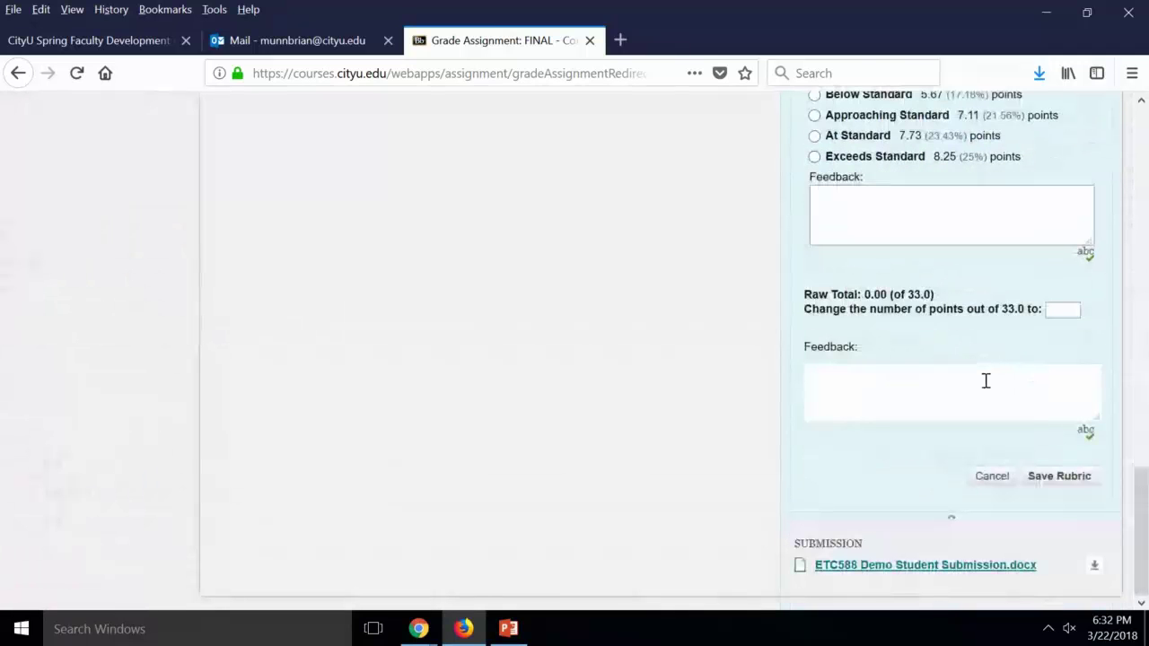
pyautogui.click(985, 381)
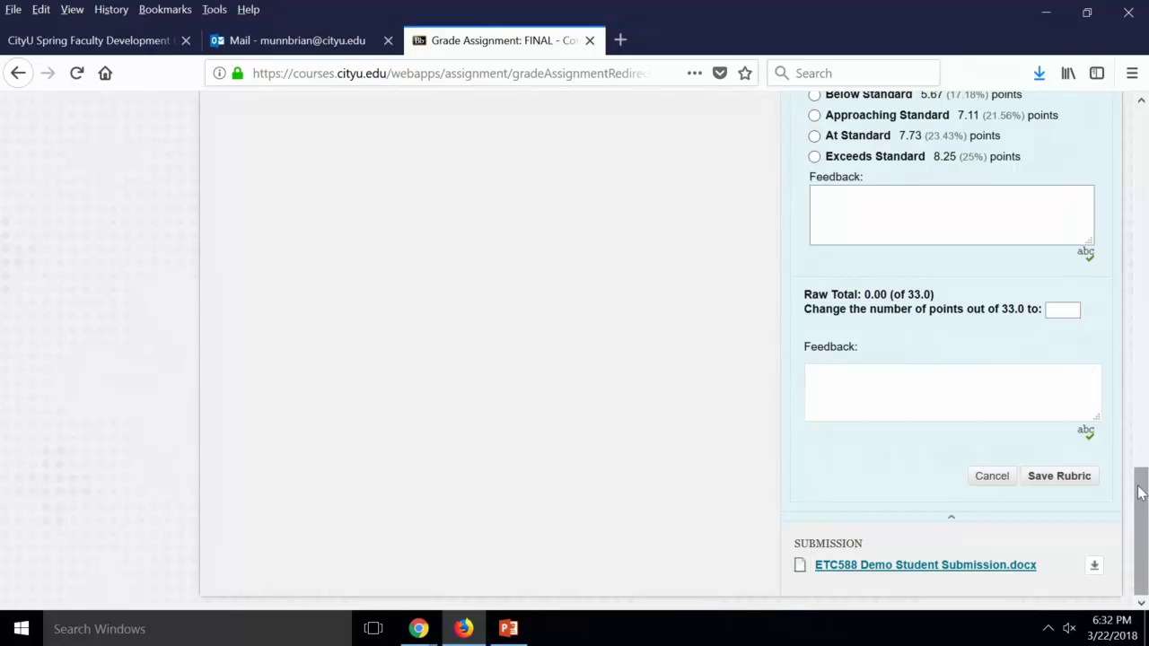
pyautogui.moveTo(1142, 495); pyautogui.dragTo(1145, 235)
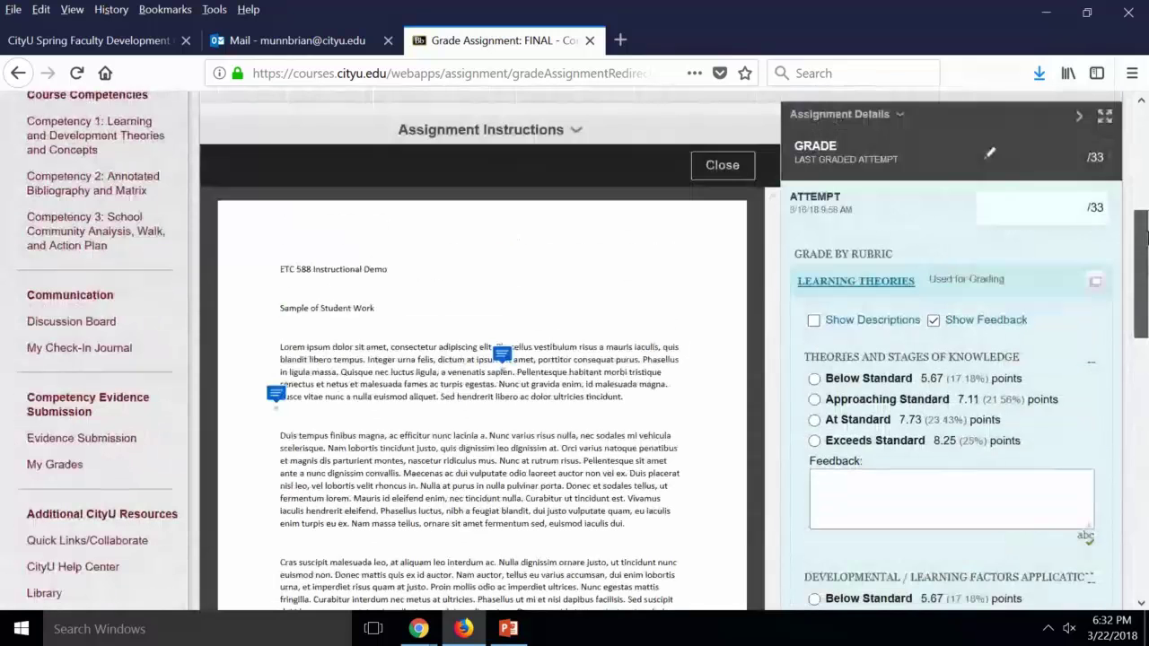
# Show the level descriptions together with the feedback boxes and review them throughout the Learning Theories rubric
pyautogui.click(813, 321)
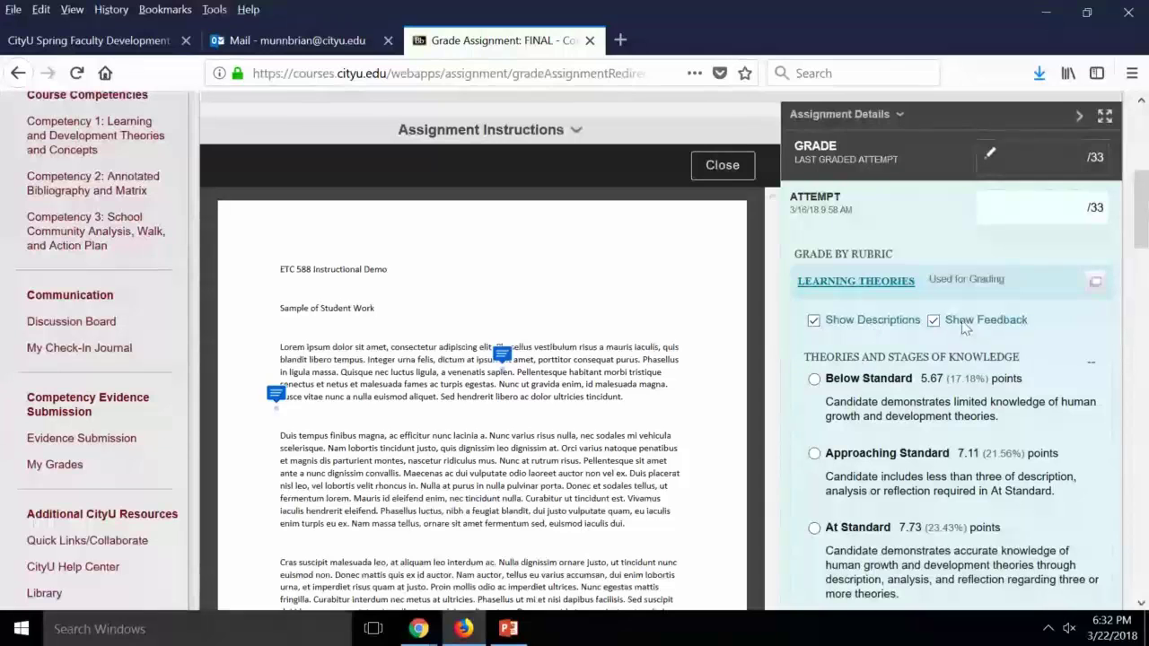
pyautogui.scroll(-6, 1083, 201)
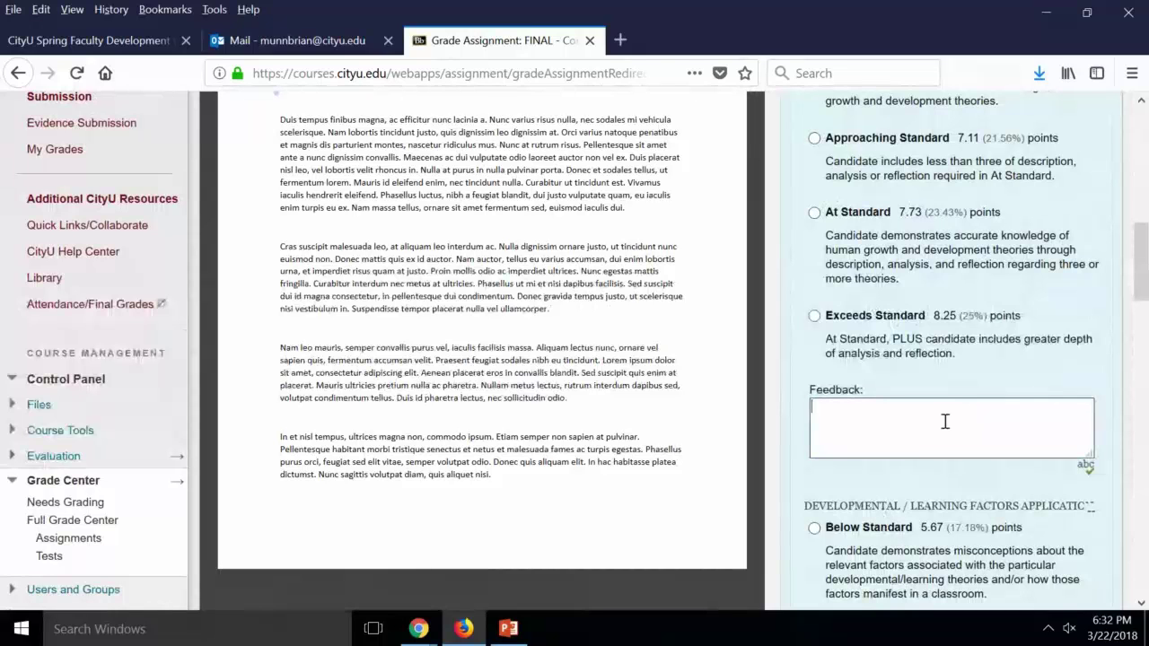
pyautogui.click(1048, 410)
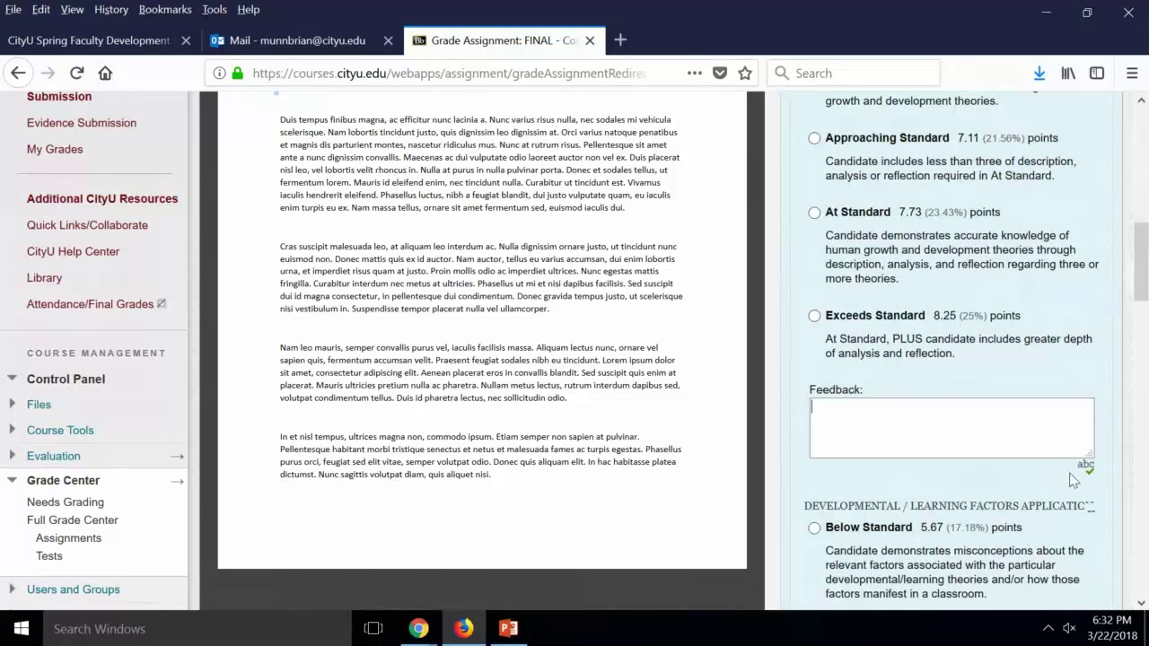
pyautogui.moveTo(1139, 303); pyautogui.dragTo(1101, 565)
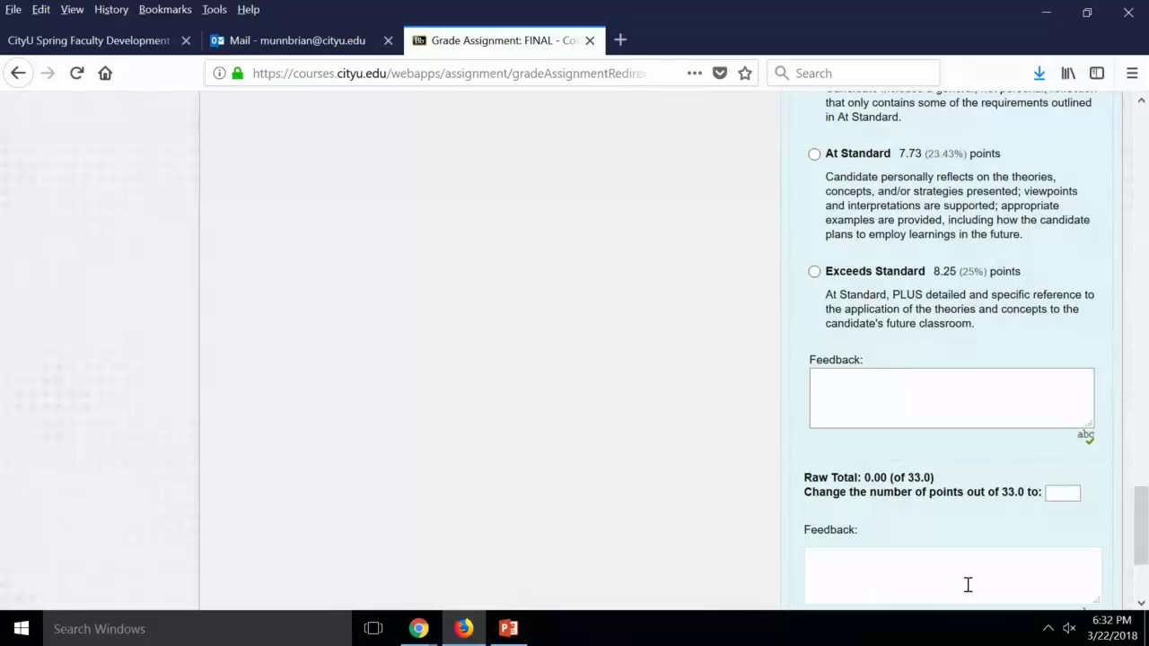
pyautogui.scroll(2, 1143, 509)
pyautogui.moveTo(1143, 509); pyautogui.dragTo(1145, 310)
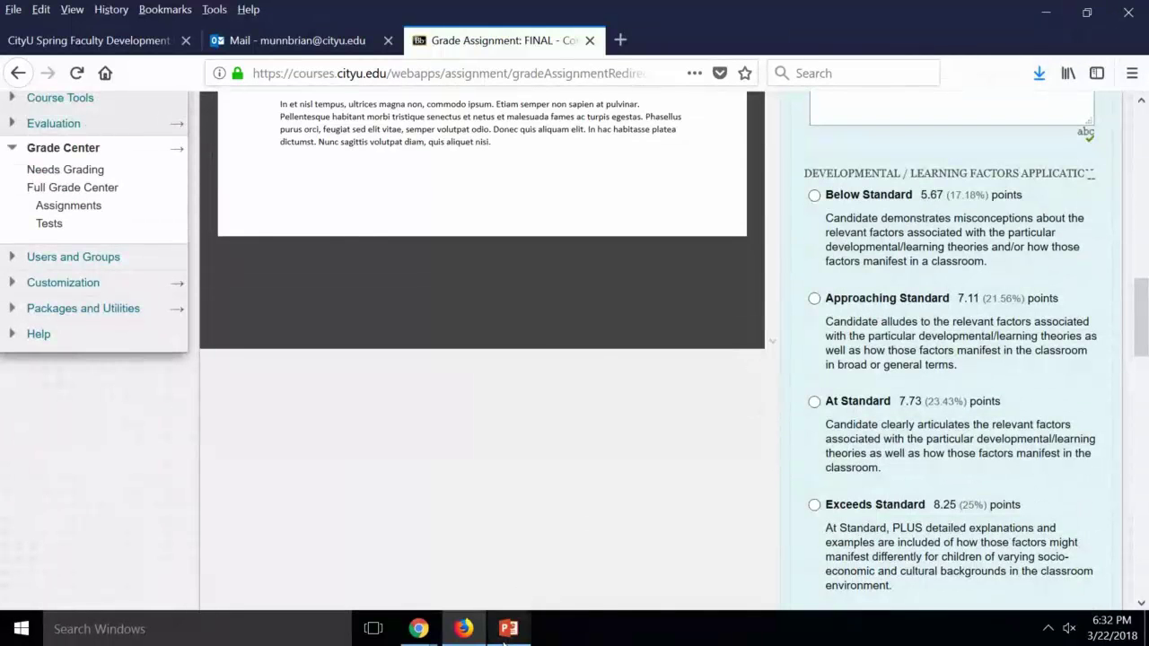
pyautogui.moveTo(504, 641)
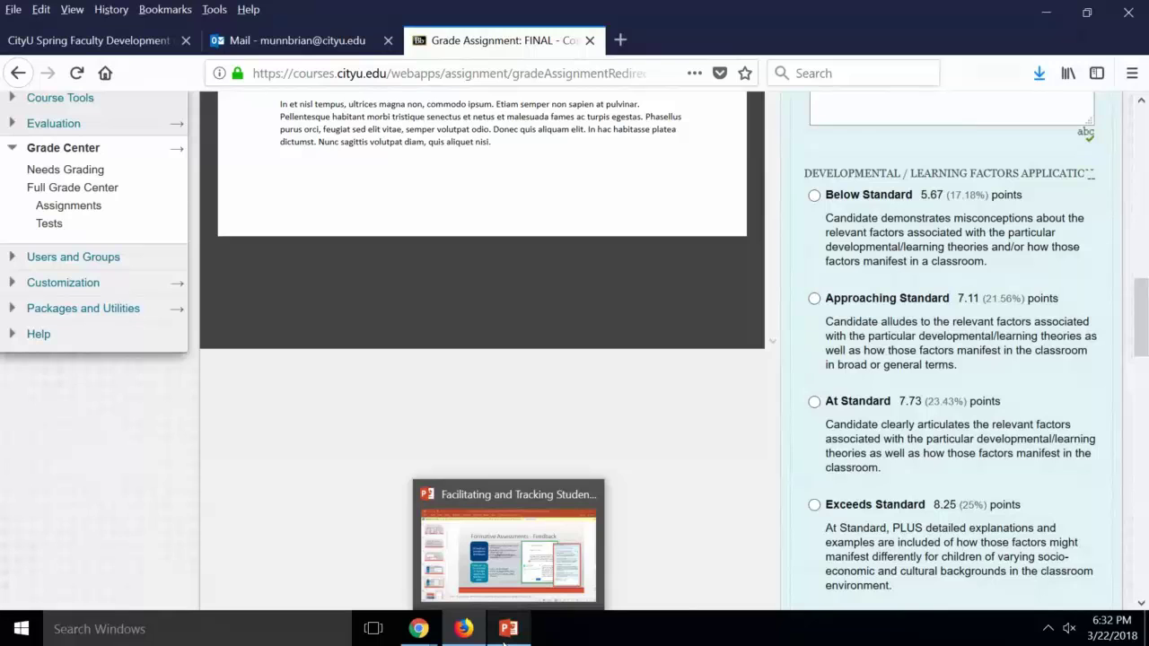
pyautogui.click(596, 603)
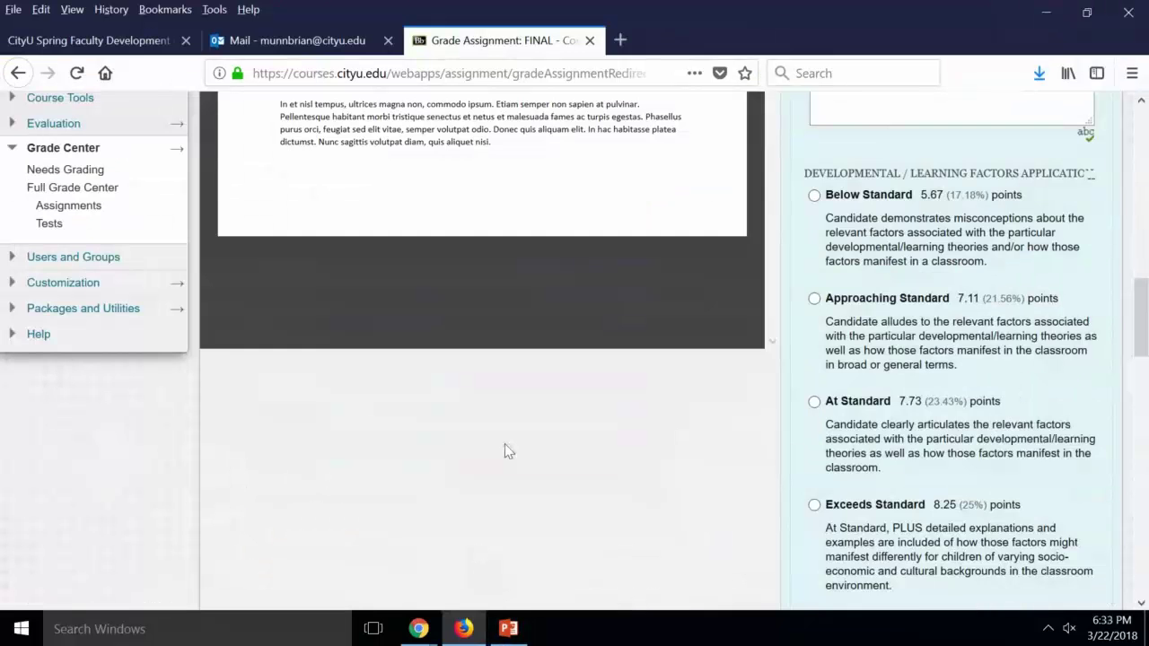
pyautogui.scroll(10, 504, 443)
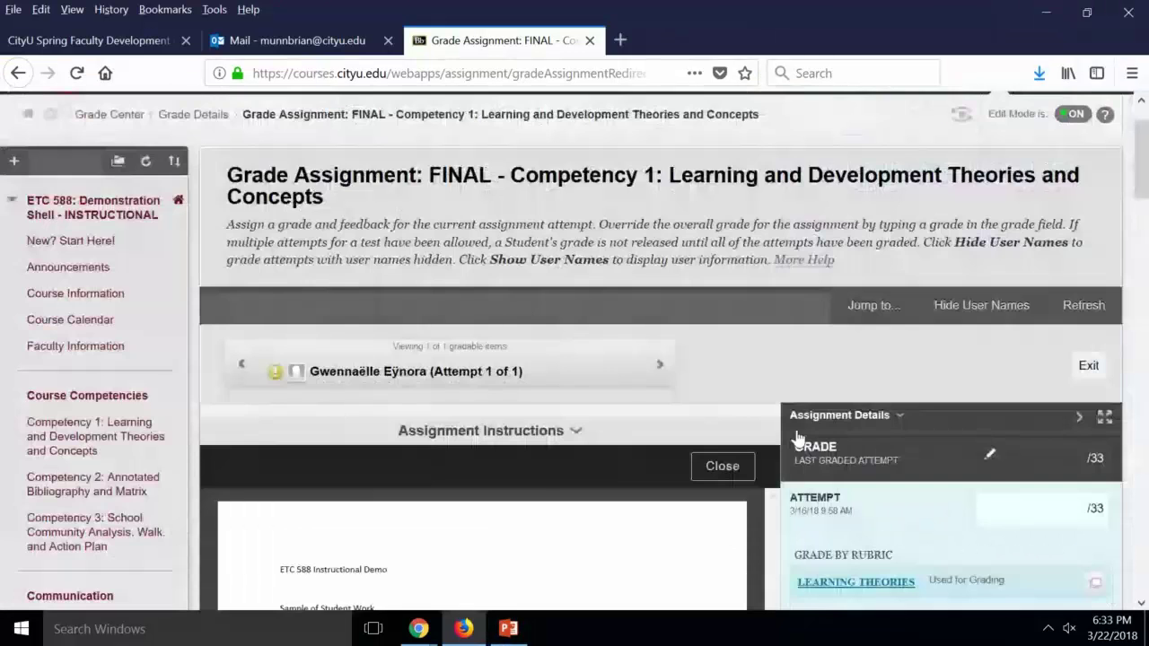
pyautogui.scroll(-4, 797, 438)
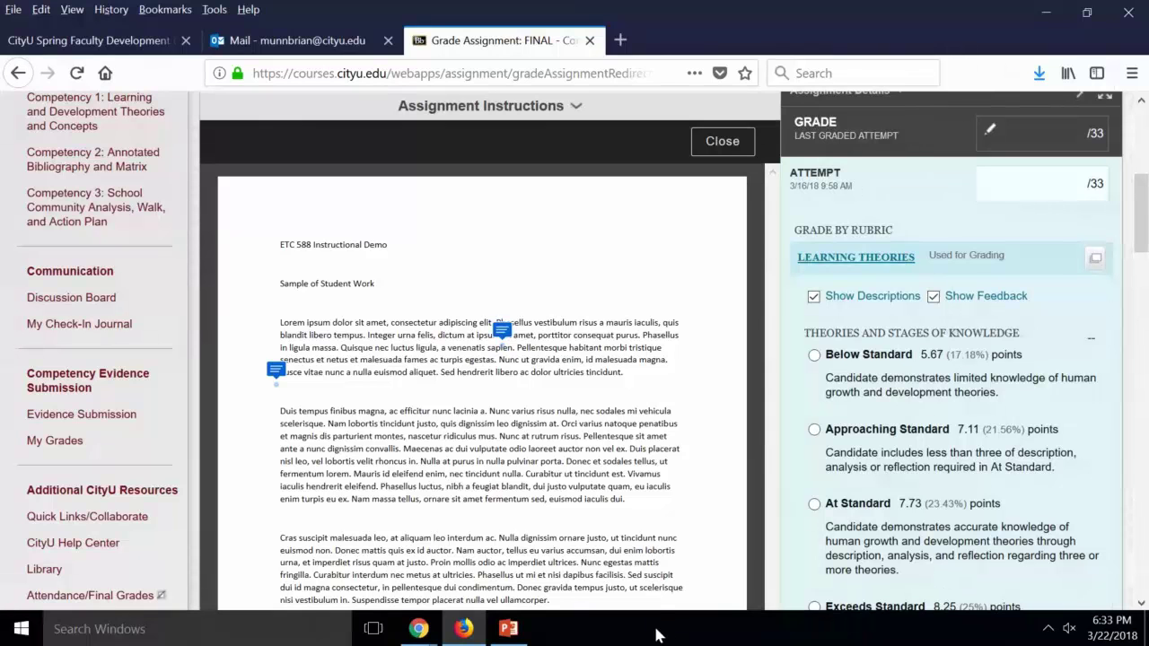
# Switch to the PowerPoint presentation and show the Check-In Journal slide
pyautogui.click(508, 628)
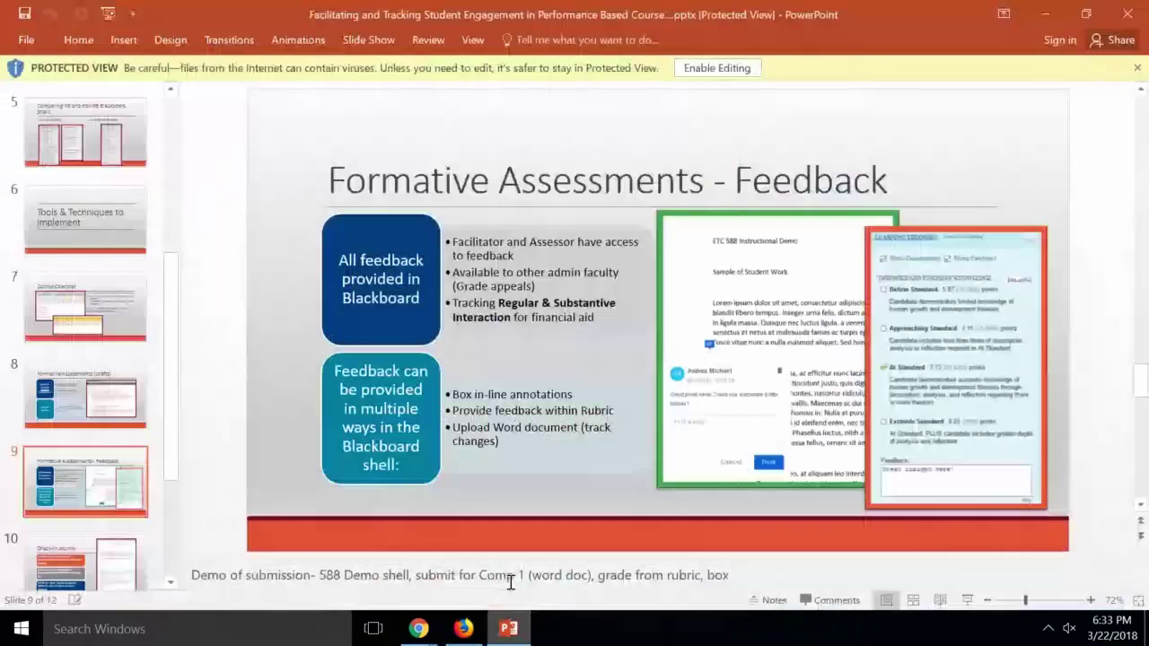
pyautogui.click(98, 556)
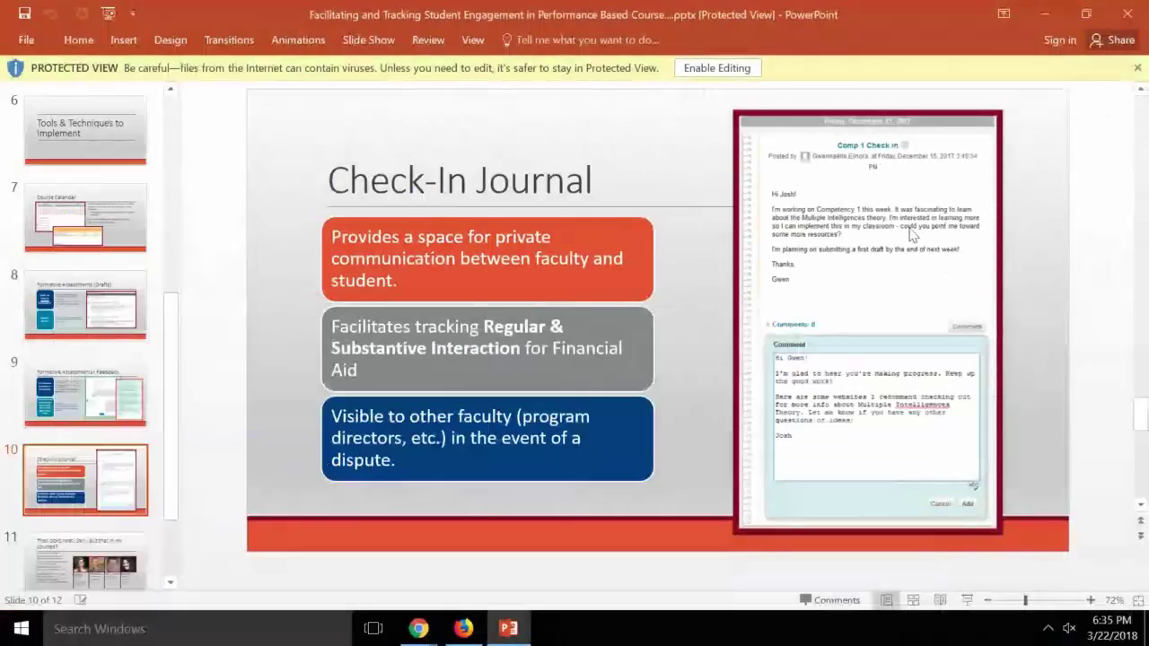
# Switch back to the ETC 588 course in Firefox and open the Check-In with Facilitator journal from My Check-In Journal
pyautogui.click(465, 628)
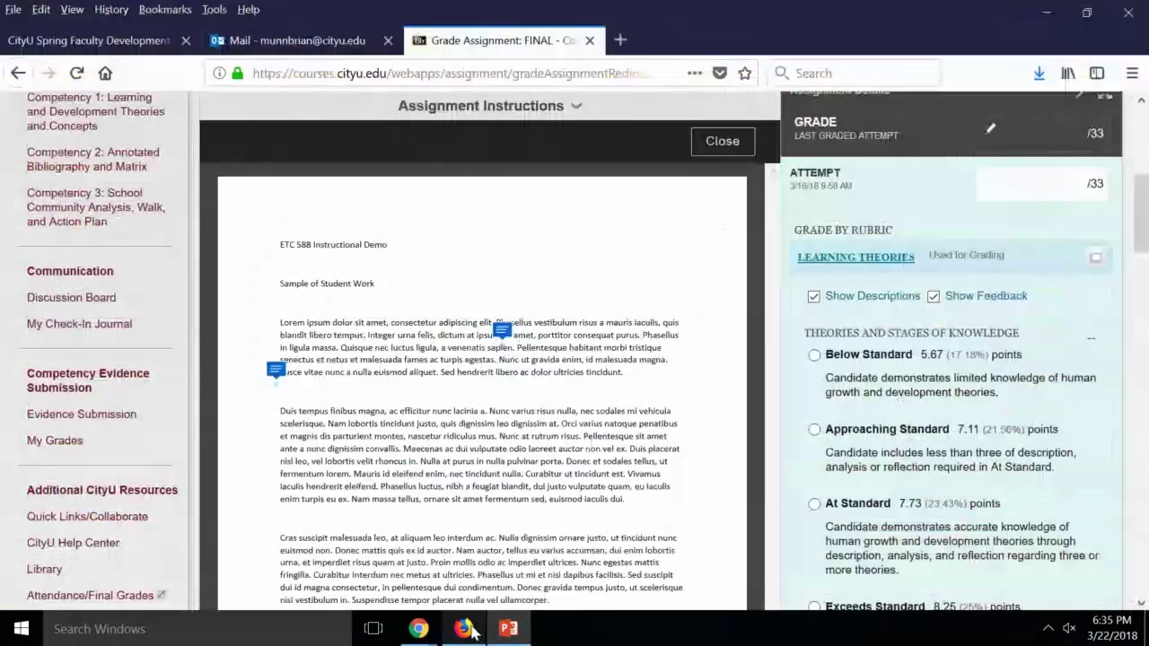
pyautogui.scroll(-5, 947, 377)
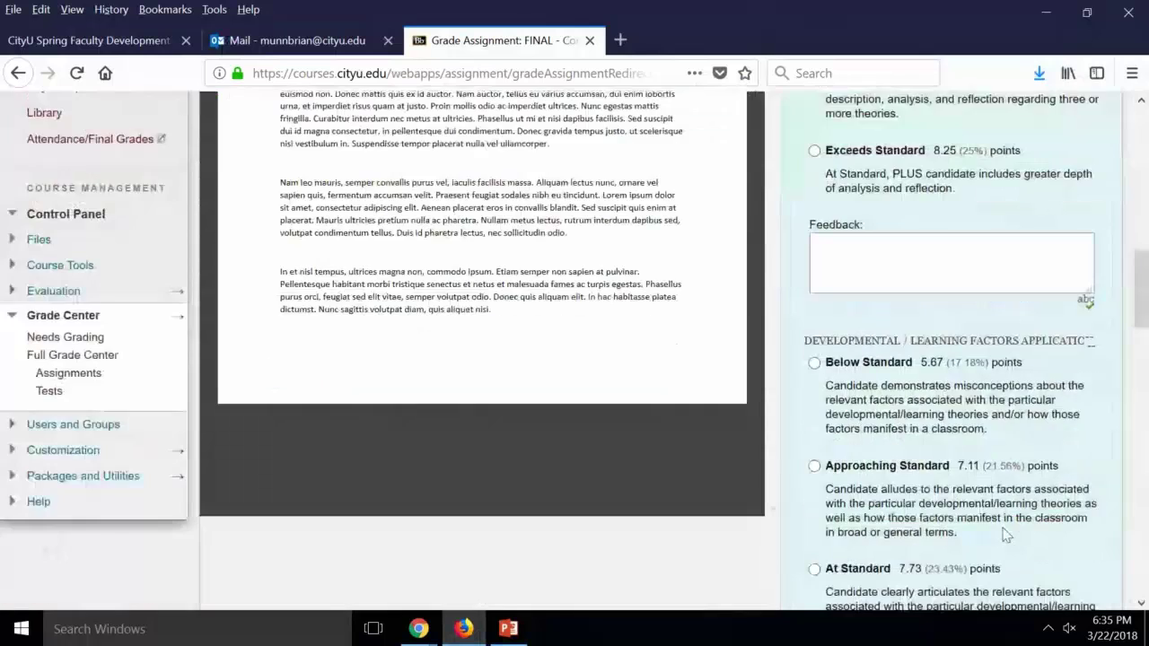
pyautogui.scroll(-5, 996, 530)
pyautogui.click(990, 475)
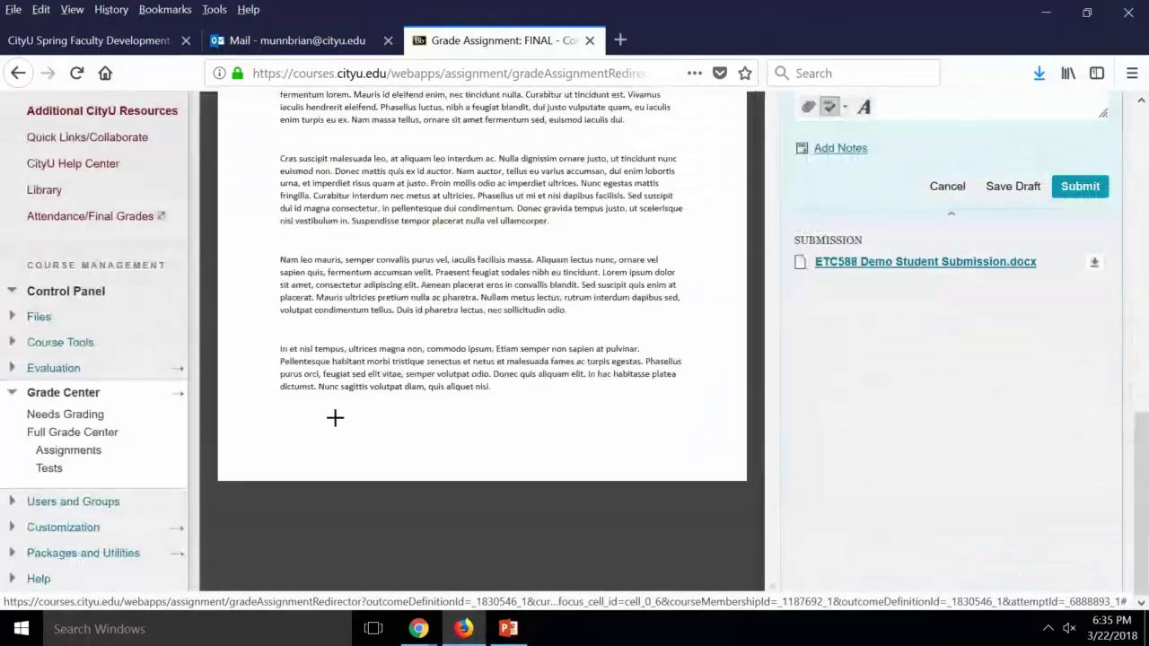
pyautogui.scroll(3, 153, 346)
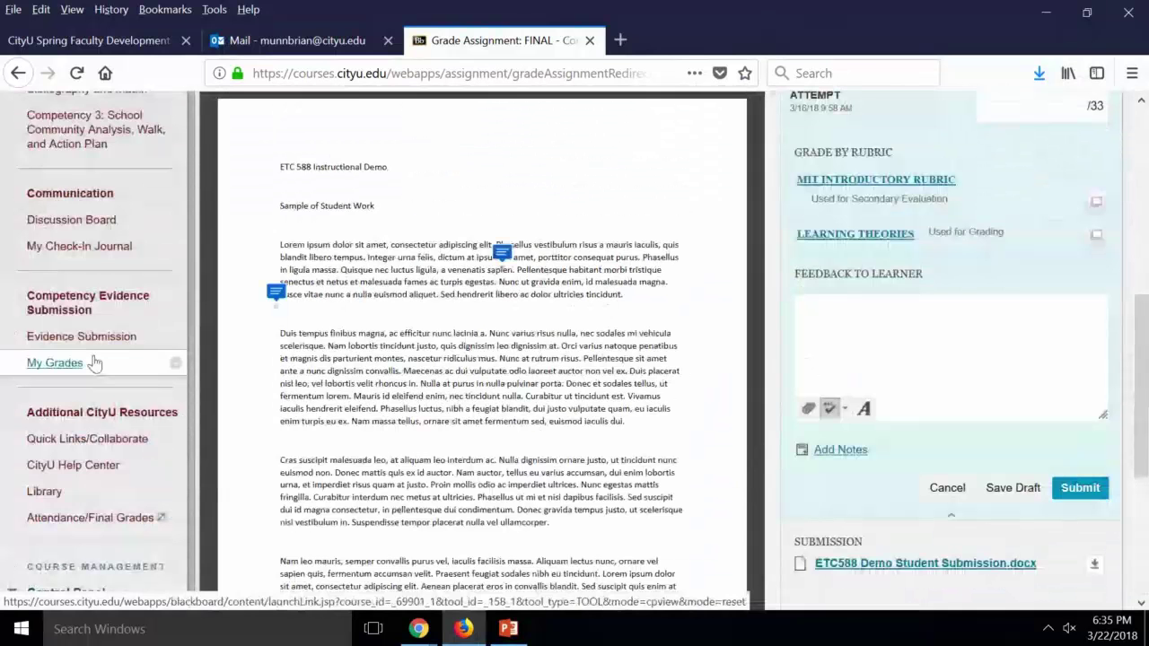
pyautogui.scroll(2, 99, 404)
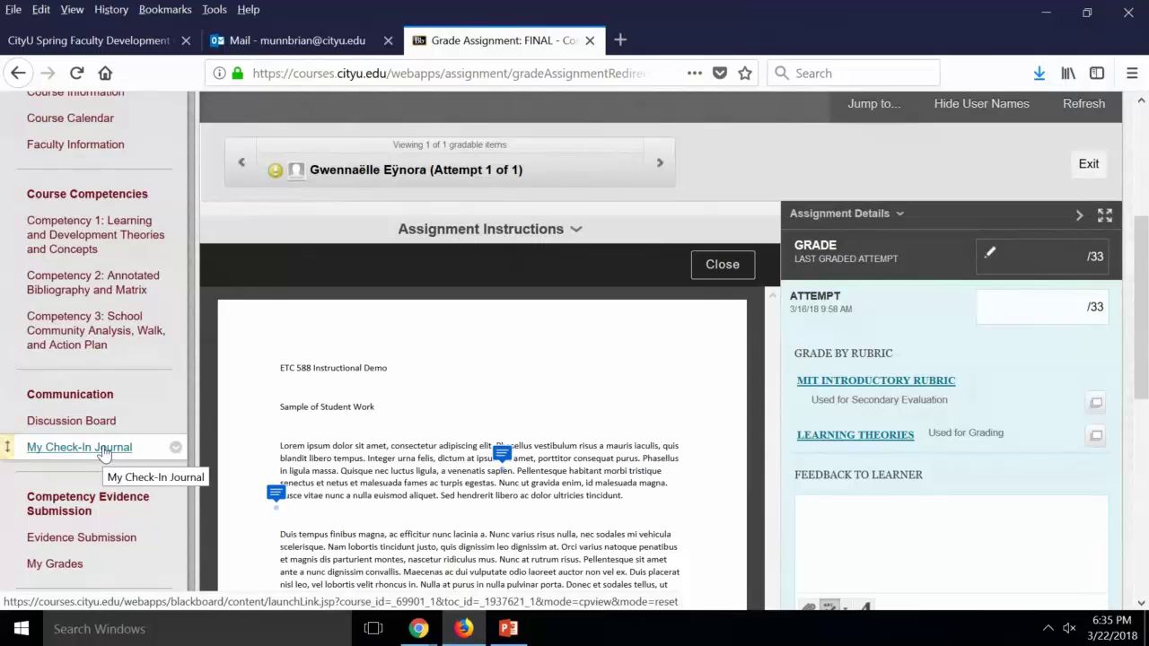
pyautogui.click(103, 449)
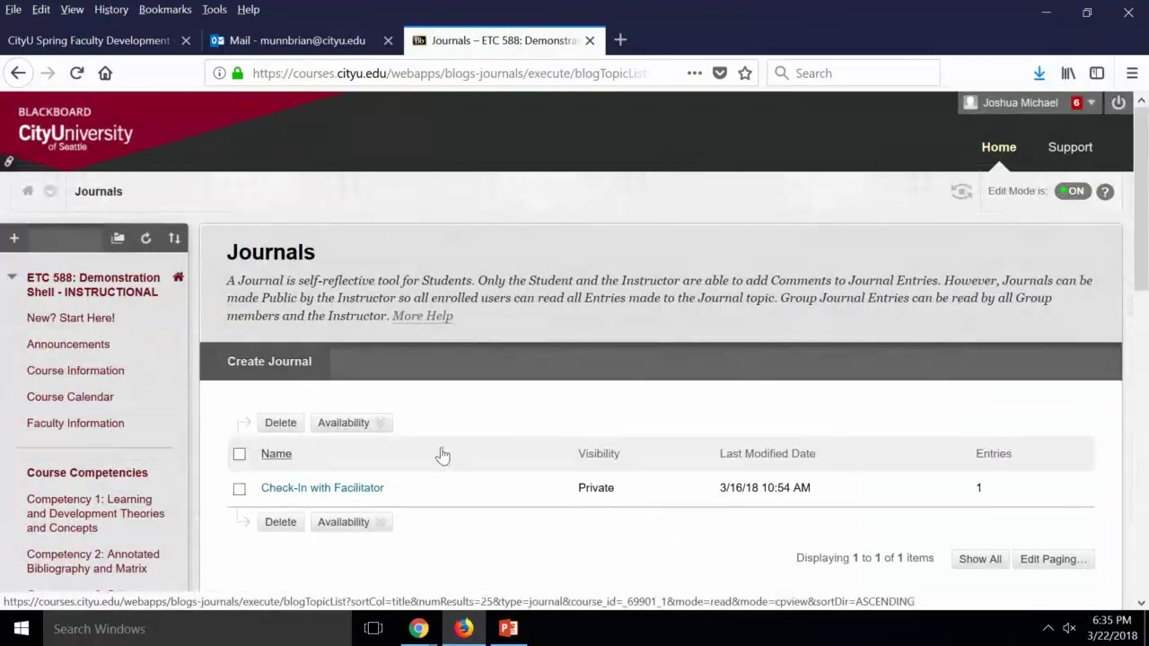
pyautogui.scroll(-3, 441, 451)
pyautogui.click(368, 292)
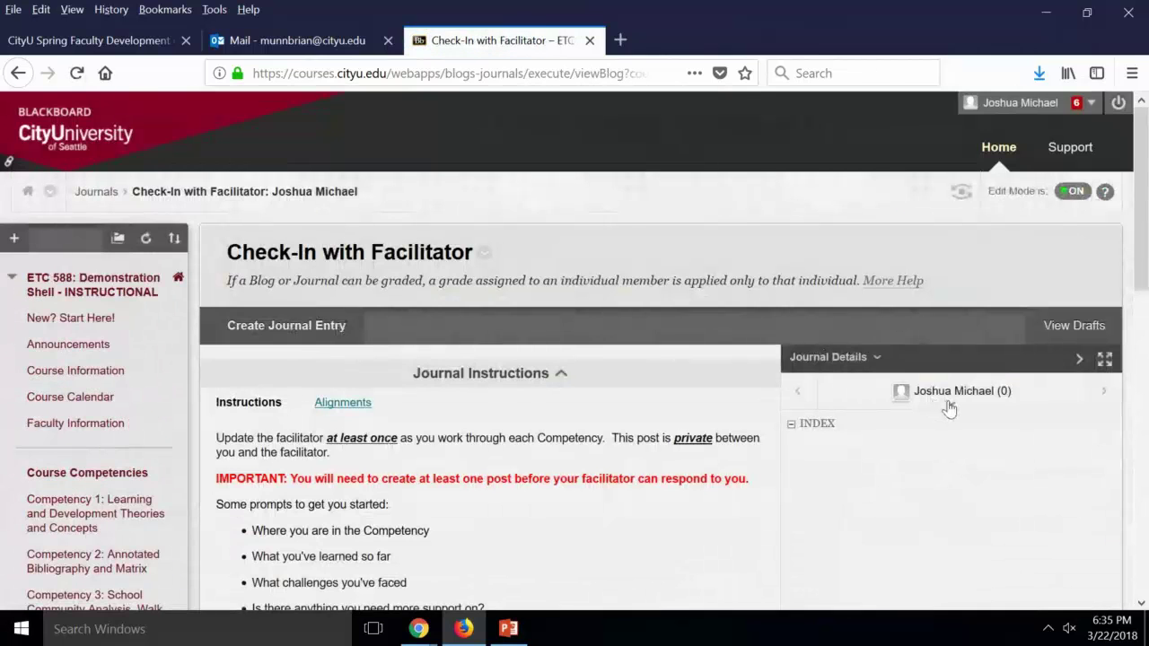
# Display the student's journal in Check-In with Facilitator and review the journal instructions and prompts
pyautogui.click(949, 404)
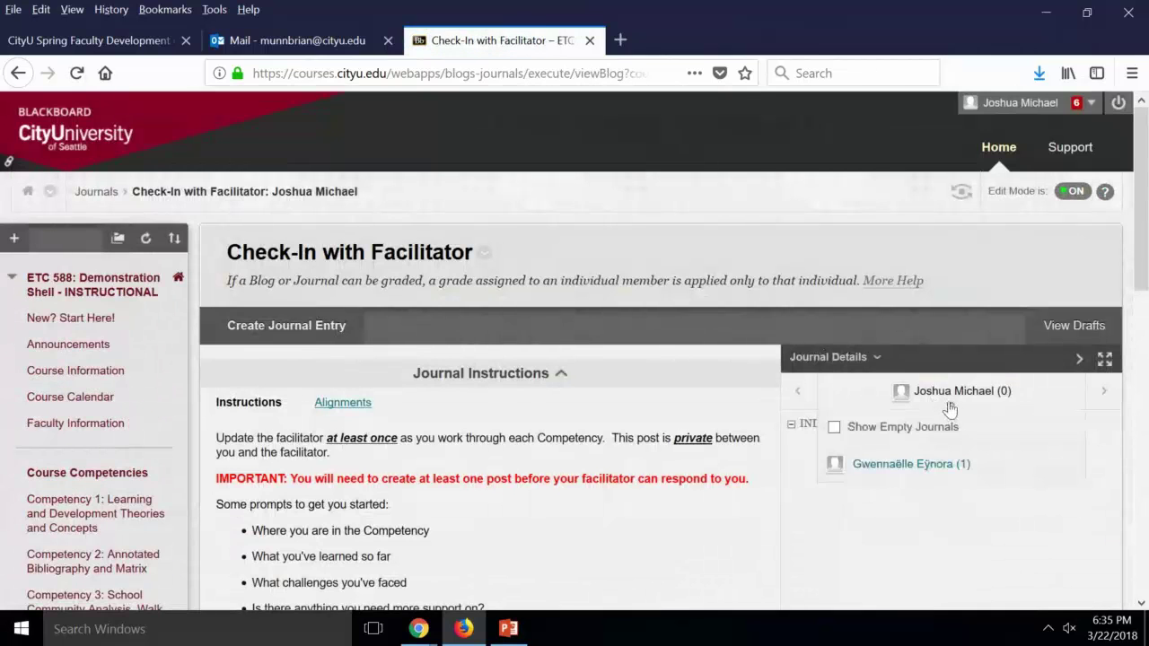
pyautogui.click(947, 474)
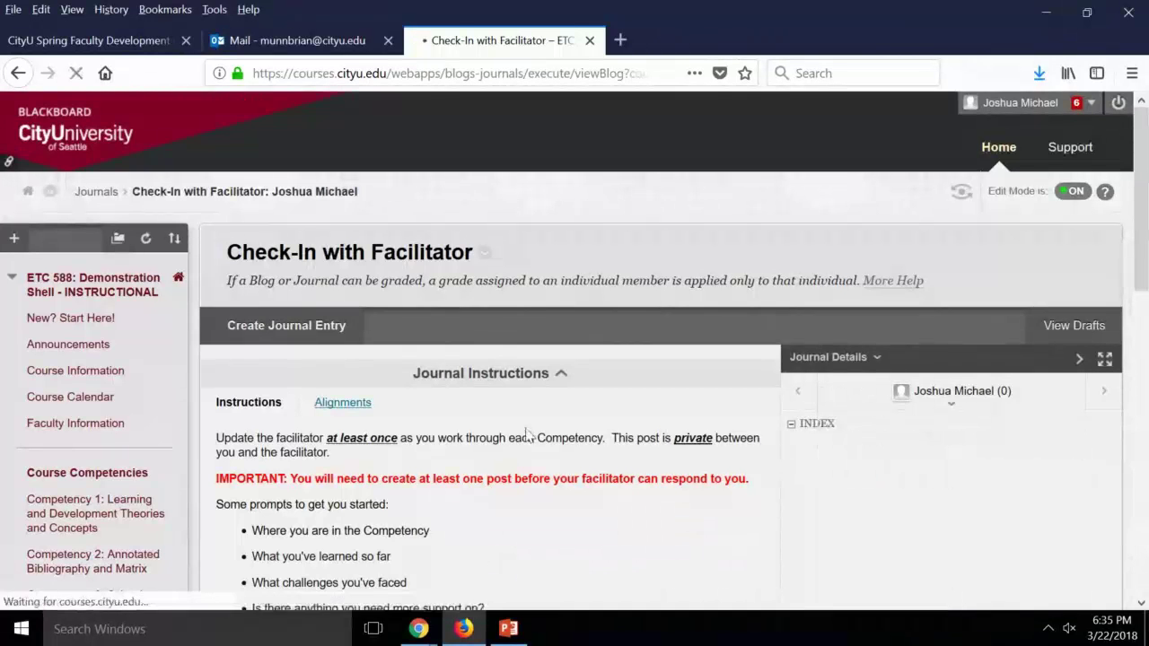
pyautogui.scroll(-2, 519, 381)
pyautogui.scroll(-2, 524, 384)
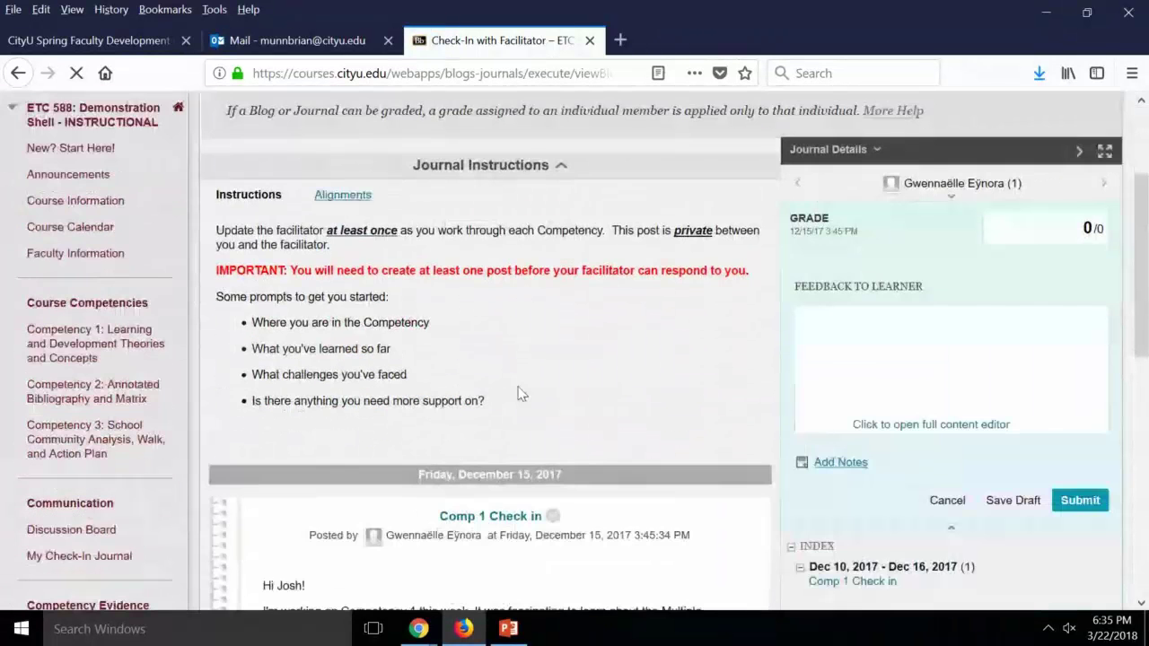
pyautogui.moveTo(520, 390); pyautogui.dragTo(232, 196)
pyautogui.click(456, 287)
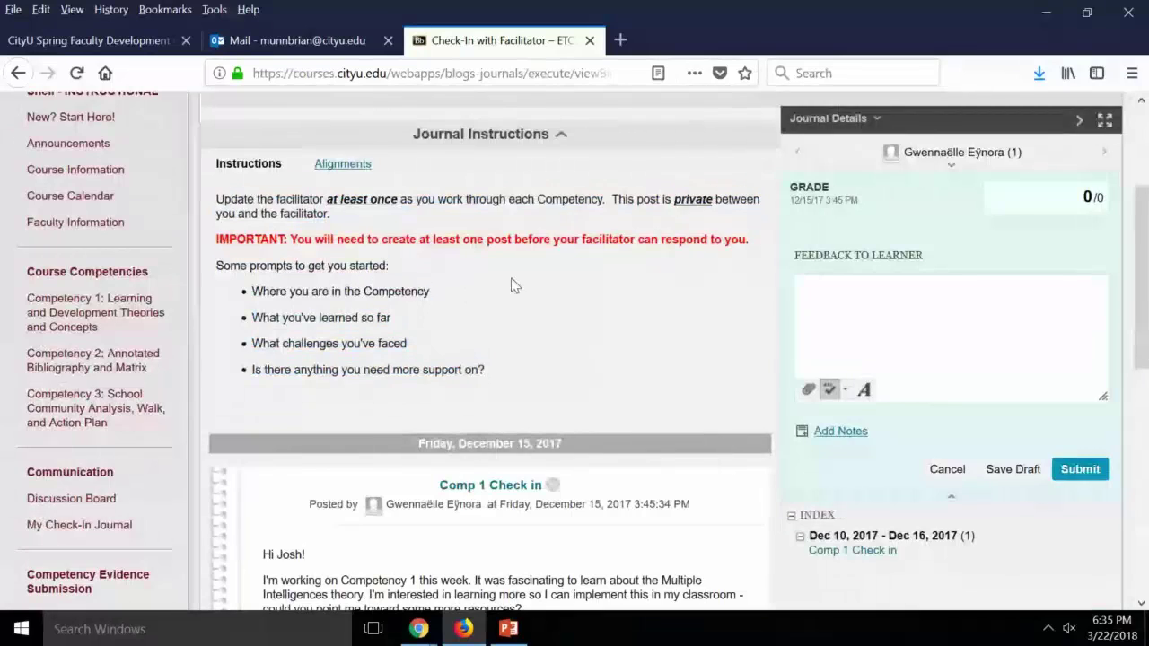
# Read through the student's Comp 1 Check in entry, highlighting the passage that asks for more resources
pyautogui.scroll(-4, 577, 300)
pyautogui.scroll(-3, 575, 344)
pyautogui.scroll(2, 587, 341)
pyautogui.moveTo(309, 362); pyautogui.dragTo(270, 278)
pyautogui.click(411, 300)
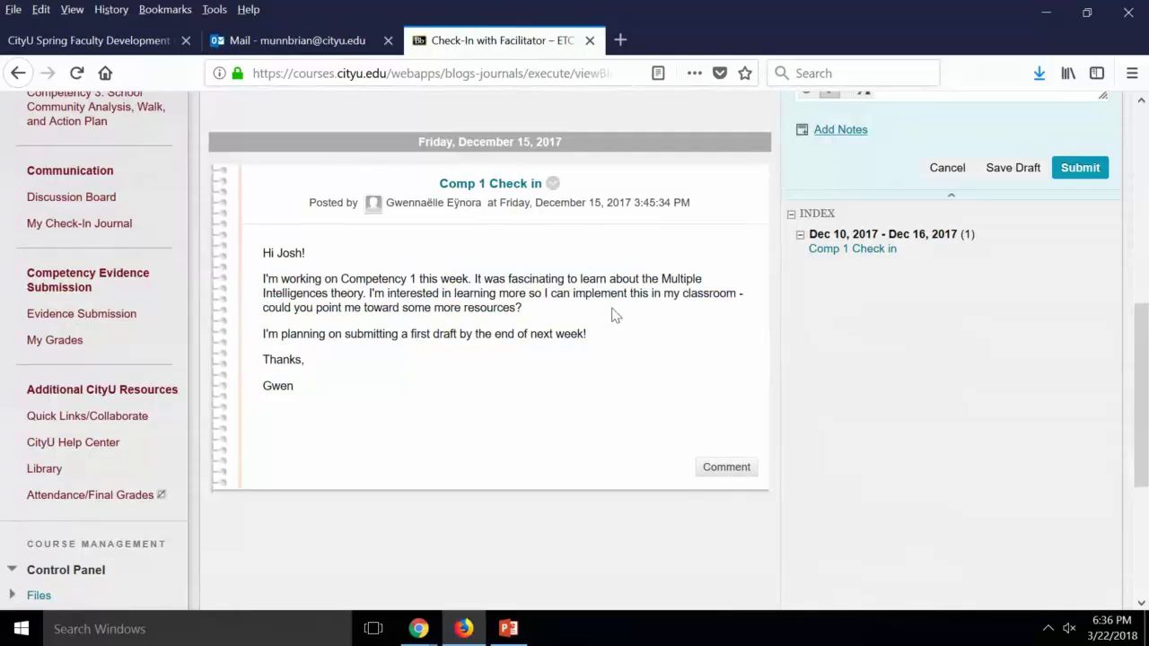
pyautogui.moveTo(564, 310); pyautogui.dragTo(386, 295)
pyautogui.click(492, 296)
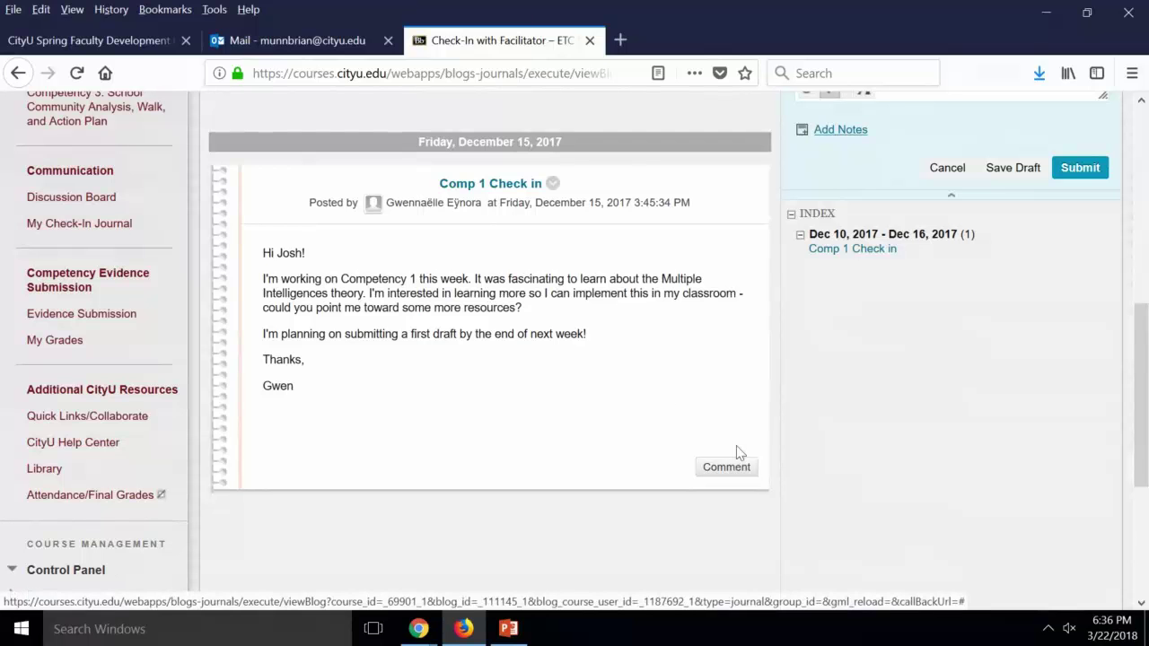
# Show the list of journal owners in the journal details, then return to the Comp 1 Check in entry
pyautogui.scroll(-1, 733, 405)
pyautogui.scroll(5, 736, 406)
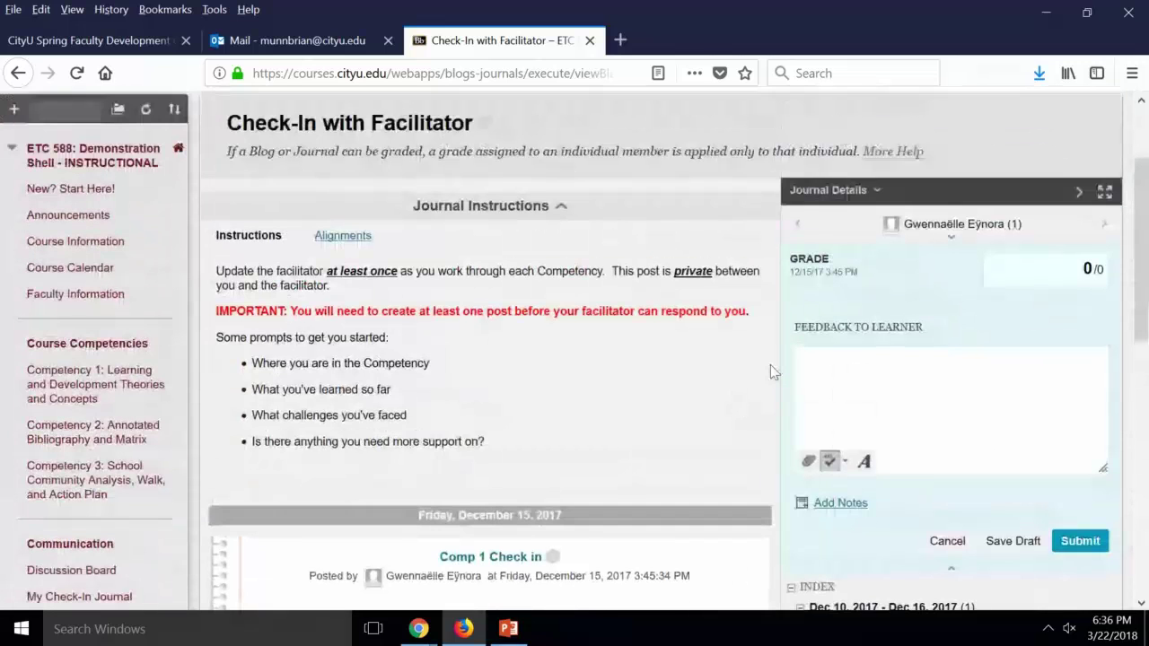
pyautogui.click(962, 224)
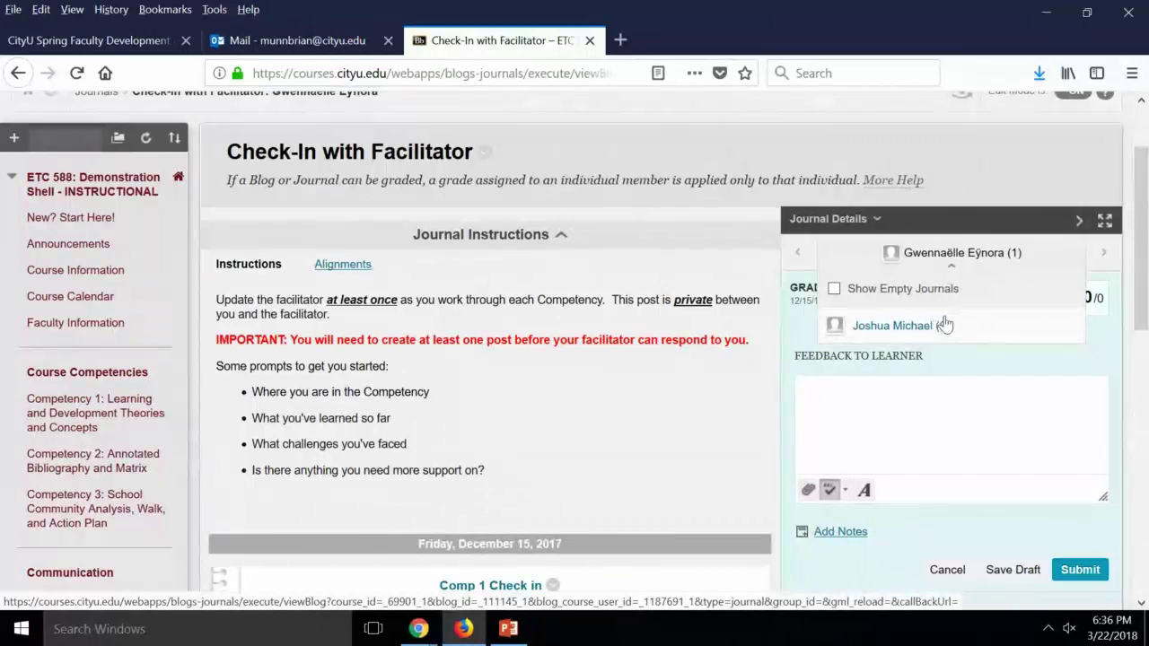
pyautogui.scroll(-5, 654, 418)
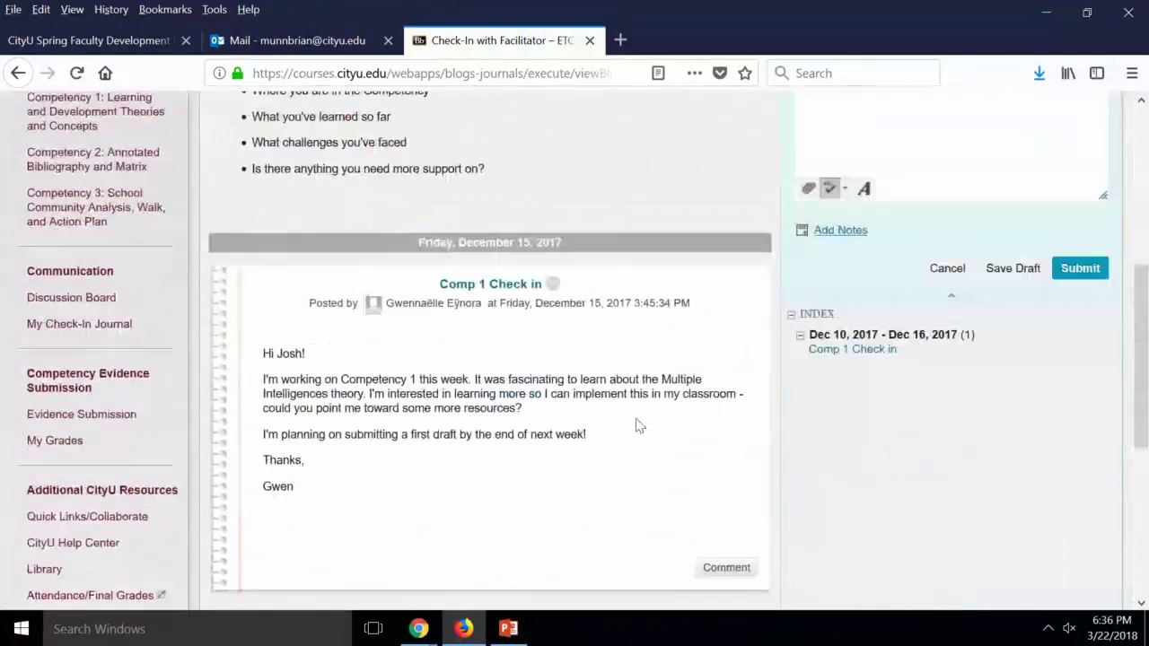
pyautogui.scroll(-2, 468, 297)
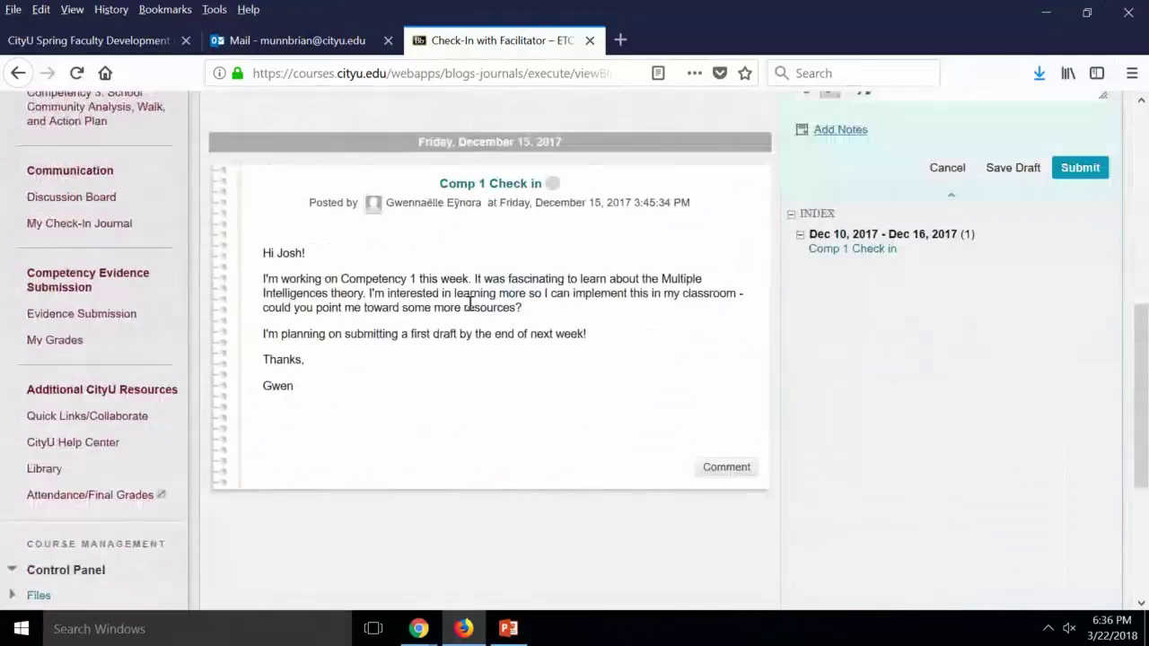
# Draft a reply comment on the Comp 1 Check in entry, then erase the text and cancel the comment
pyautogui.click(726, 466)
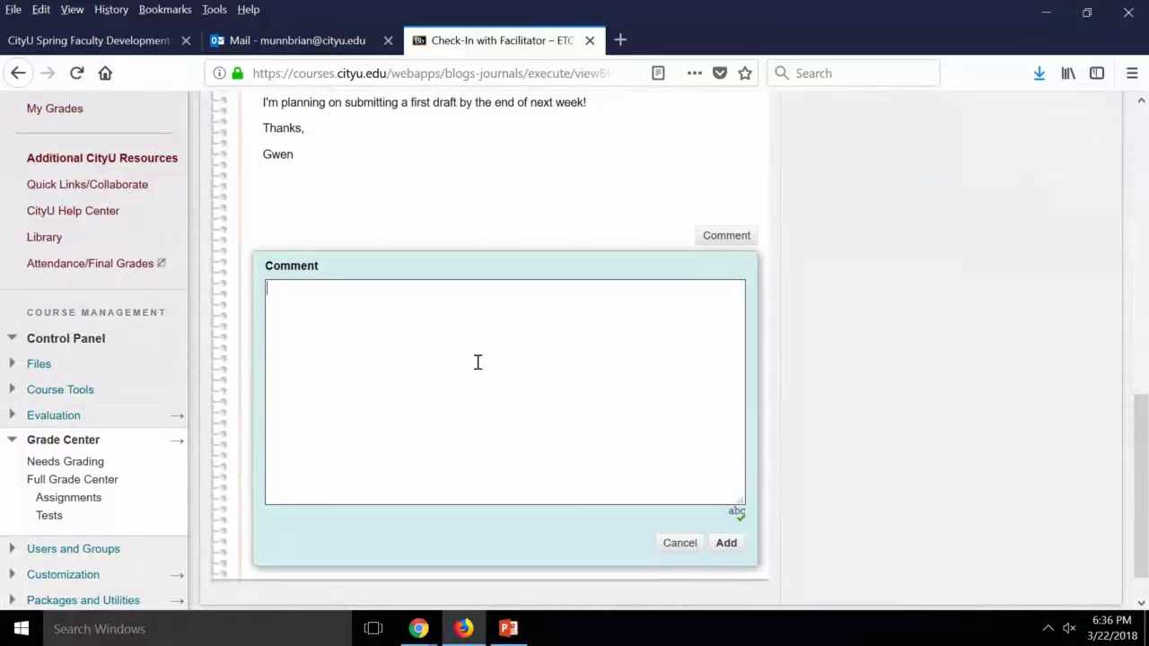
pyautogui.write('Greate')
pyautogui.press('BackSpace')
pyautogui.press('BackSpace')
pyautogui.press('BackSpace')
pyautogui.press('BackSpace')
pyautogui.press('BackSpace')
pyautogui.press('BackSpace')
pyautogui.press('BackSpace')
pyautogui.scroll(-1, 477, 362)
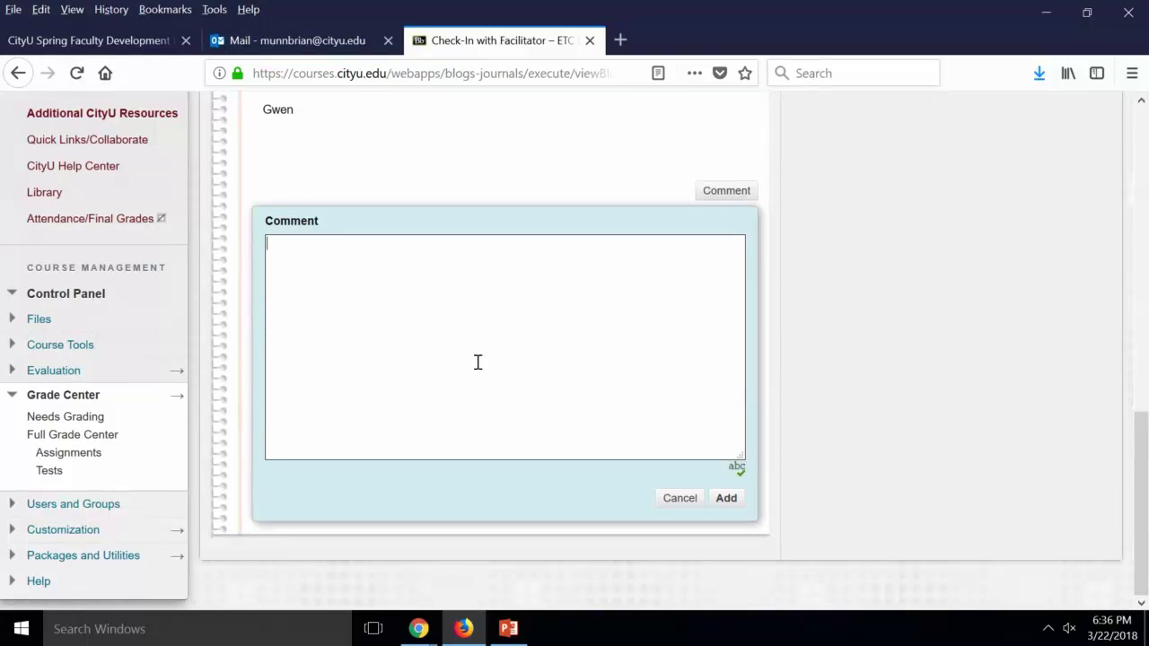
pyautogui.click(477, 361)
pyautogui.write('sa')
pyautogui.press('BackSpace')
pyautogui.write('Hi Gwen, it was great')
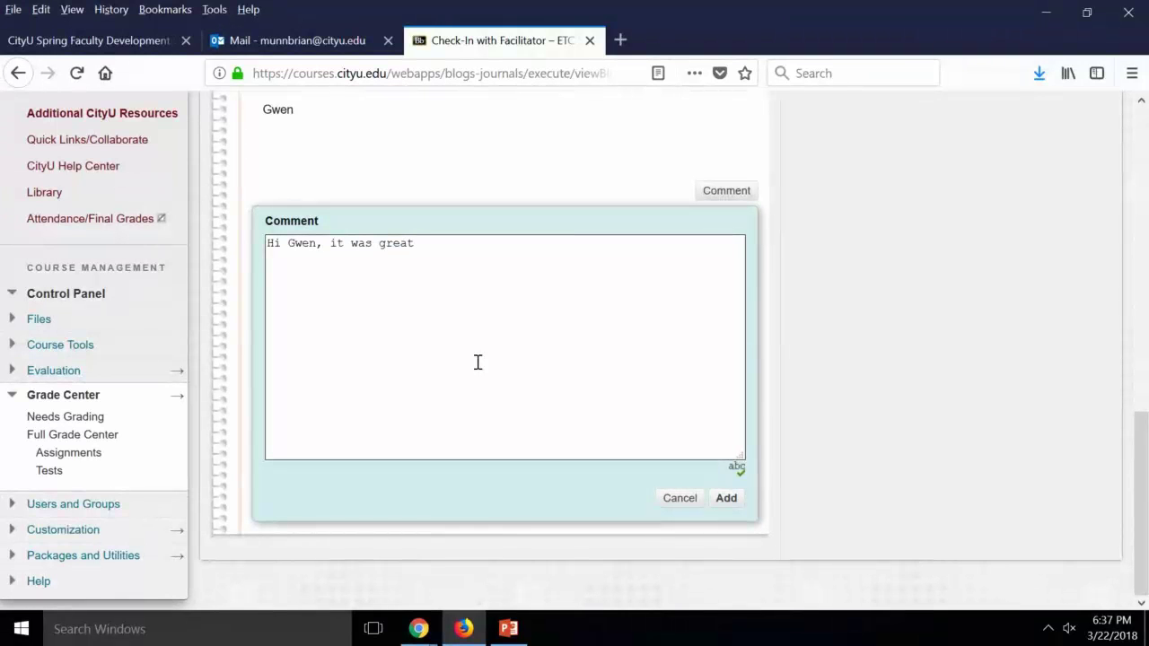
pyautogui.press('BackSpace')
pyautogui.press('BackSpace')
pyautogui.press('BackSpace')
pyautogui.press('BackSpace')
pyautogui.press('BackSpace')
pyautogui.press('BackSpace')
pyautogui.press('BackSpace')
pyautogui.press('BackSpace')
pyautogui.press('BackSpace')
pyautogui.press('BackSpace')
pyautogui.press('BackSpace')
pyautogui.press('BackSpace')
pyautogui.press('BackSpace')
pyautogui.press('BackSpace')
pyautogui.press('BackSpace')
pyautogui.press('BackSpace')
pyautogui.press('BackSpace')
pyautogui.press('BackSpace')
pyautogui.press('BackSpace')
pyautogui.press('BackSpace')
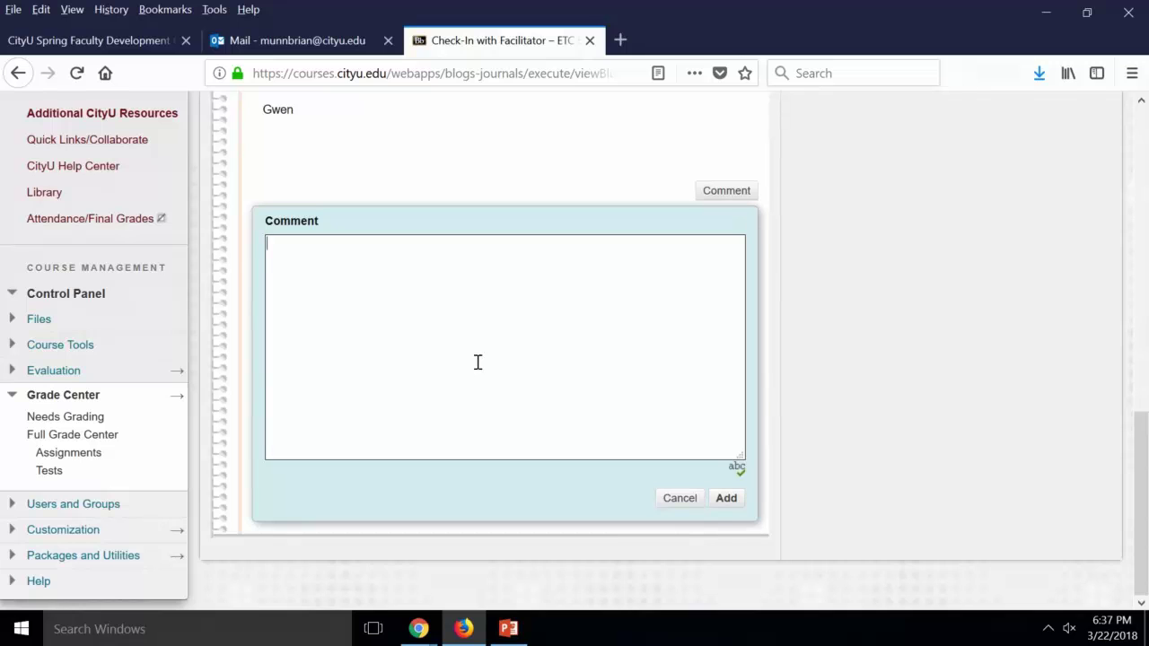
pyautogui.click(680, 499)
# Look over the journal entry and instructions again, then switch to the Collaborate session in Chrome and open its Everyone chat
pyautogui.scroll(5, 770, 469)
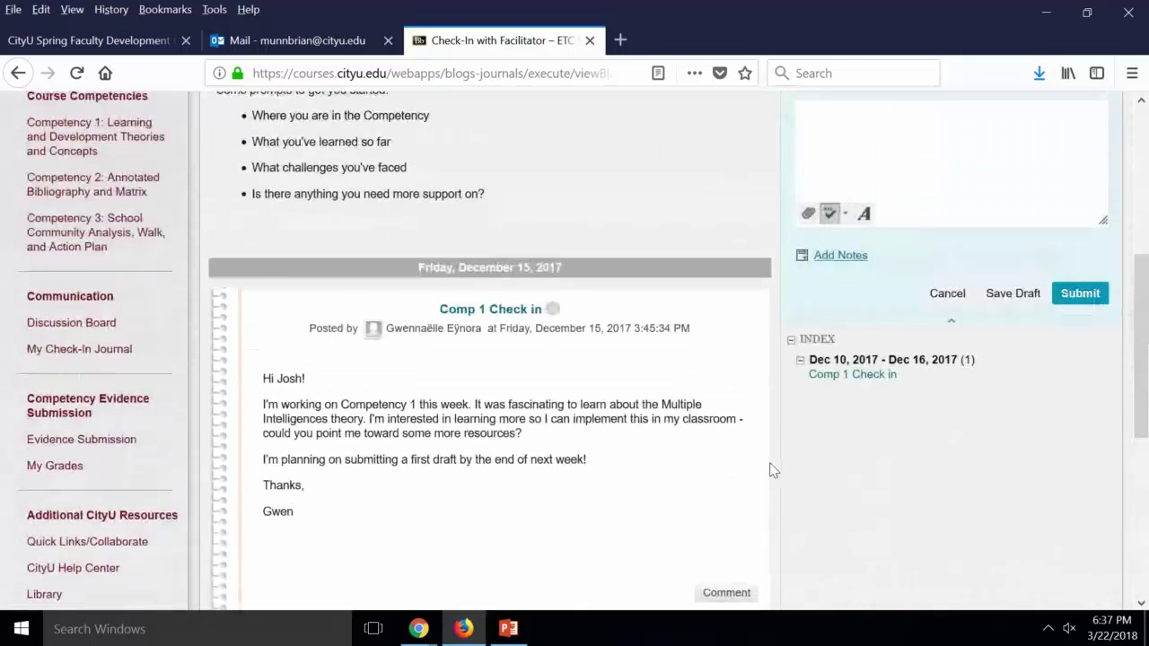
pyautogui.scroll(-3, 770, 466)
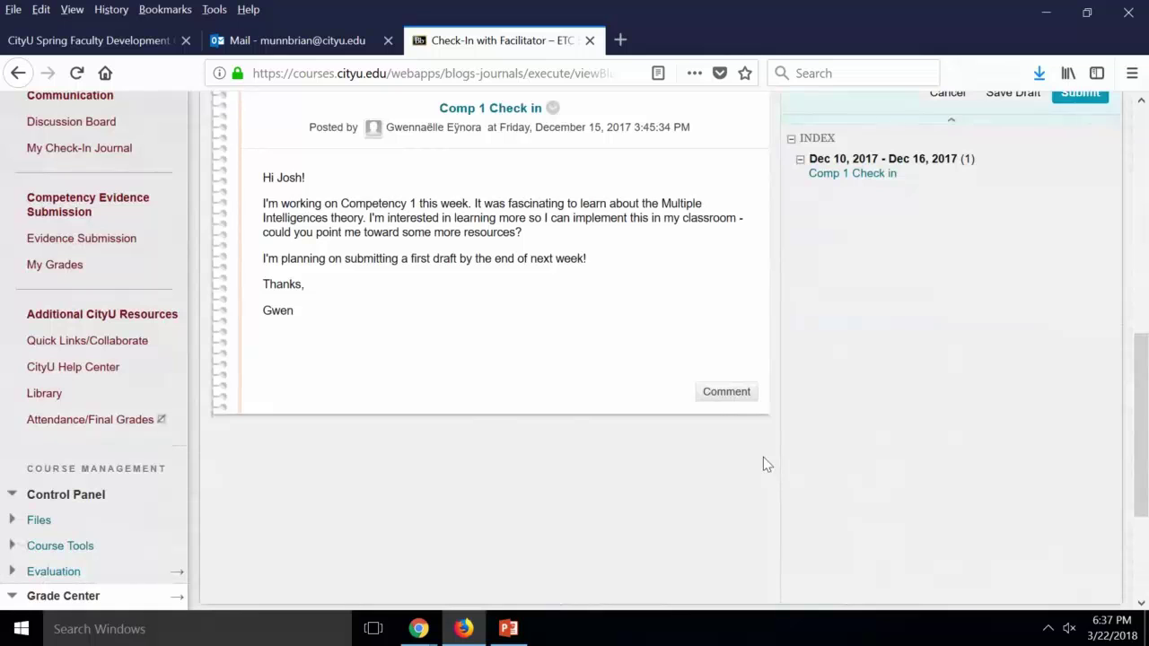
pyautogui.scroll(3, 705, 367)
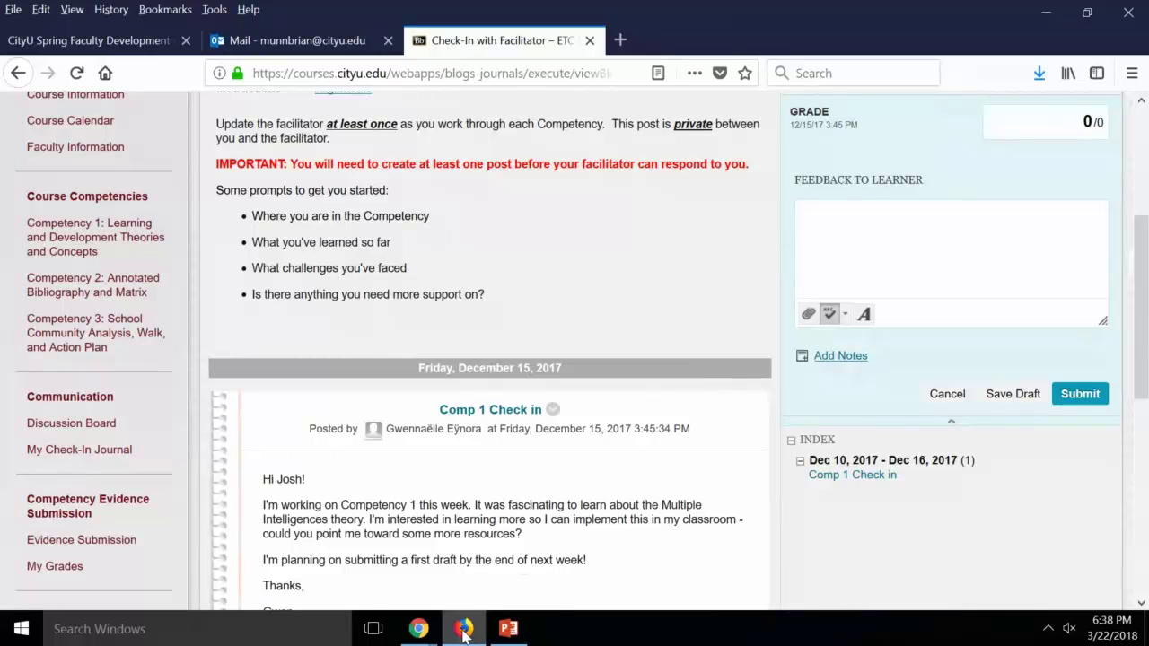
pyautogui.moveTo(464, 633)
pyautogui.moveTo(501, 633)
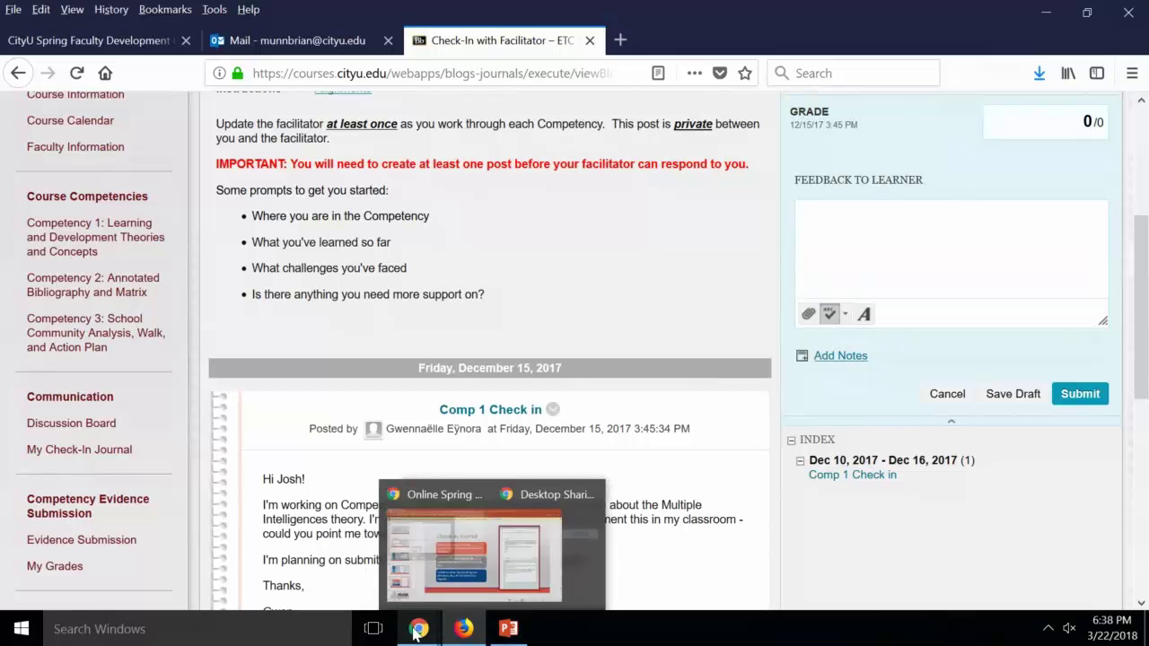
pyautogui.click(331, 577)
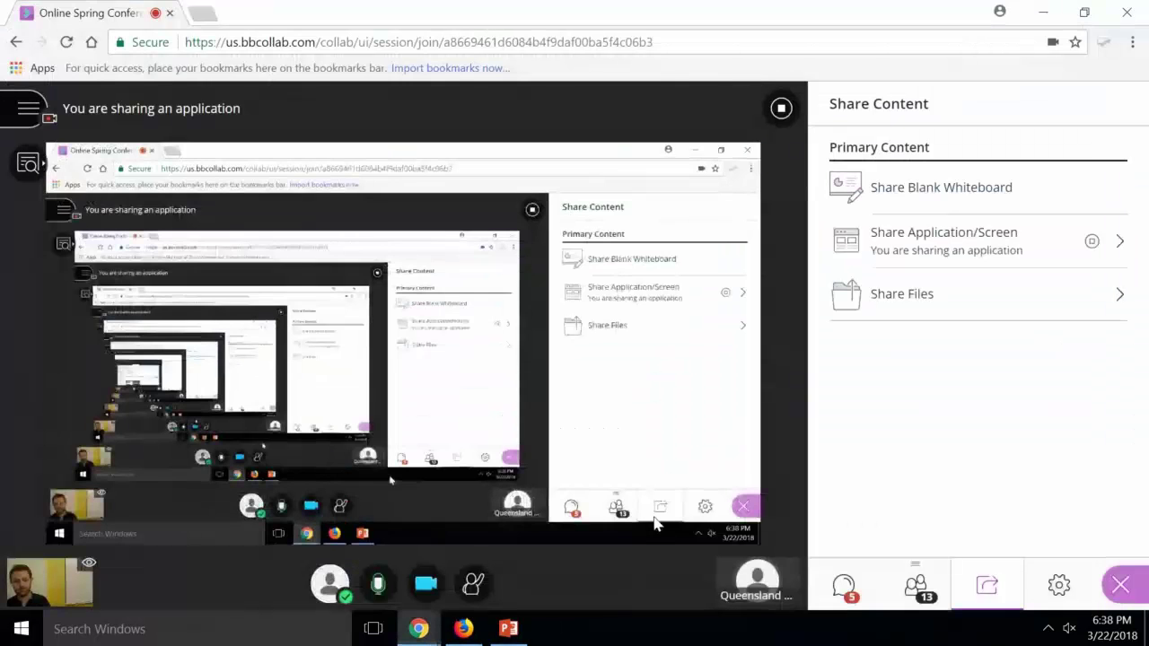
pyautogui.click(843, 588)
# Answer the attendee's question about Journals in the chat with "Yes", the attendee's first name and a grinning emoji
pyautogui.click(944, 529)
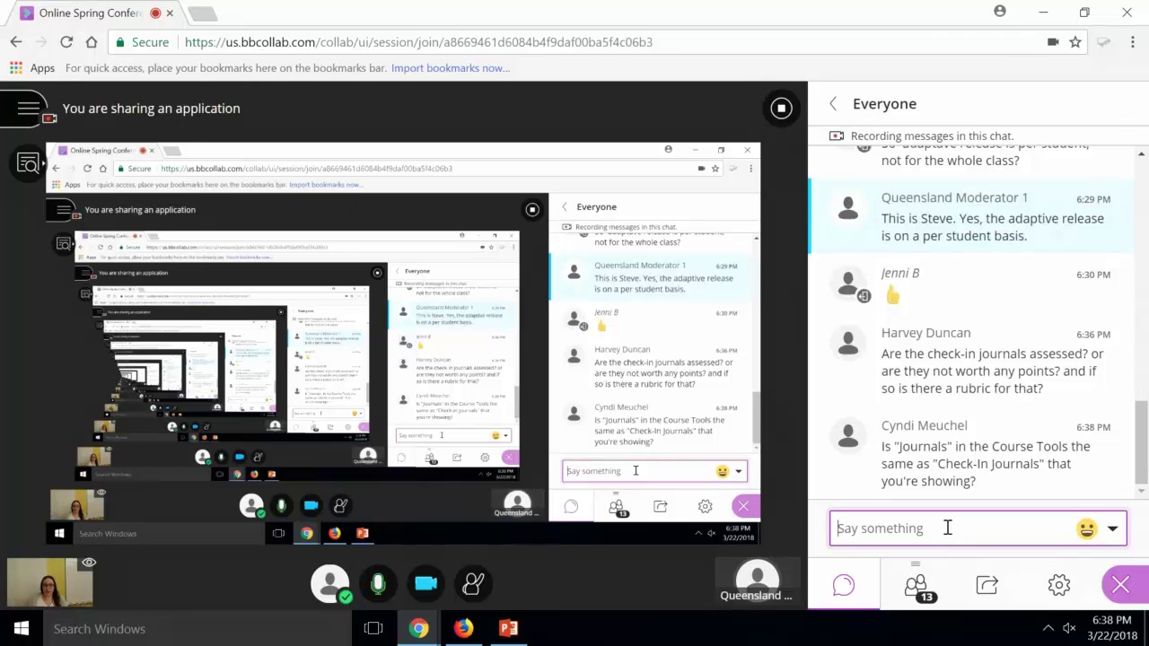
pyautogui.write('Yes, C')
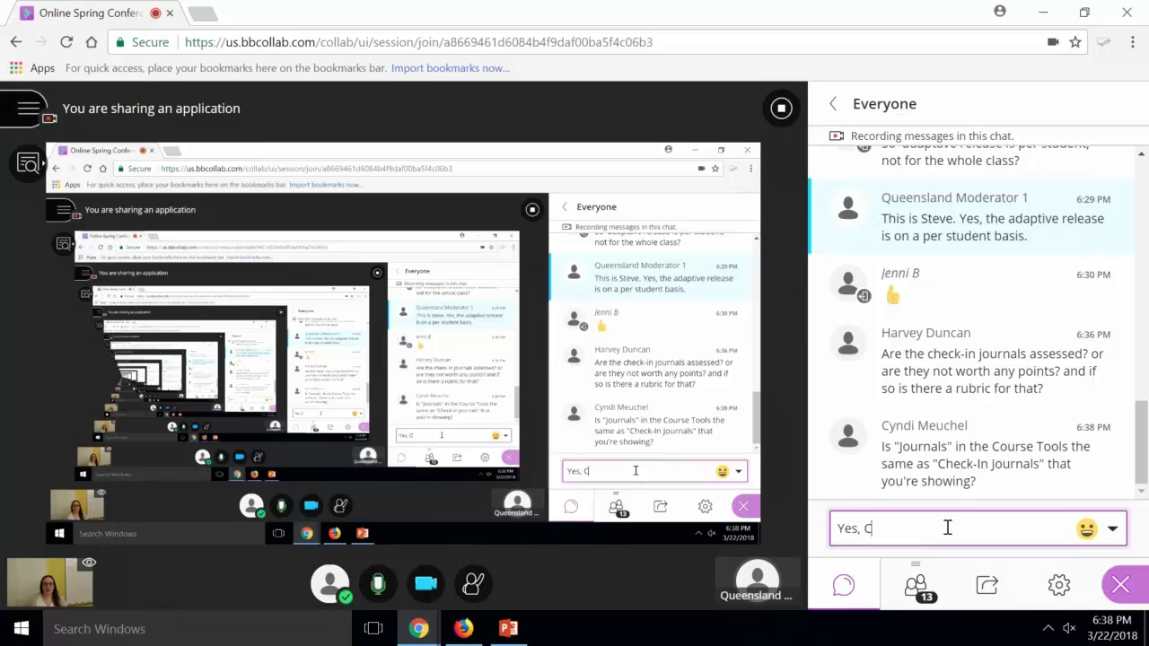
pyautogui.write('yndi!')
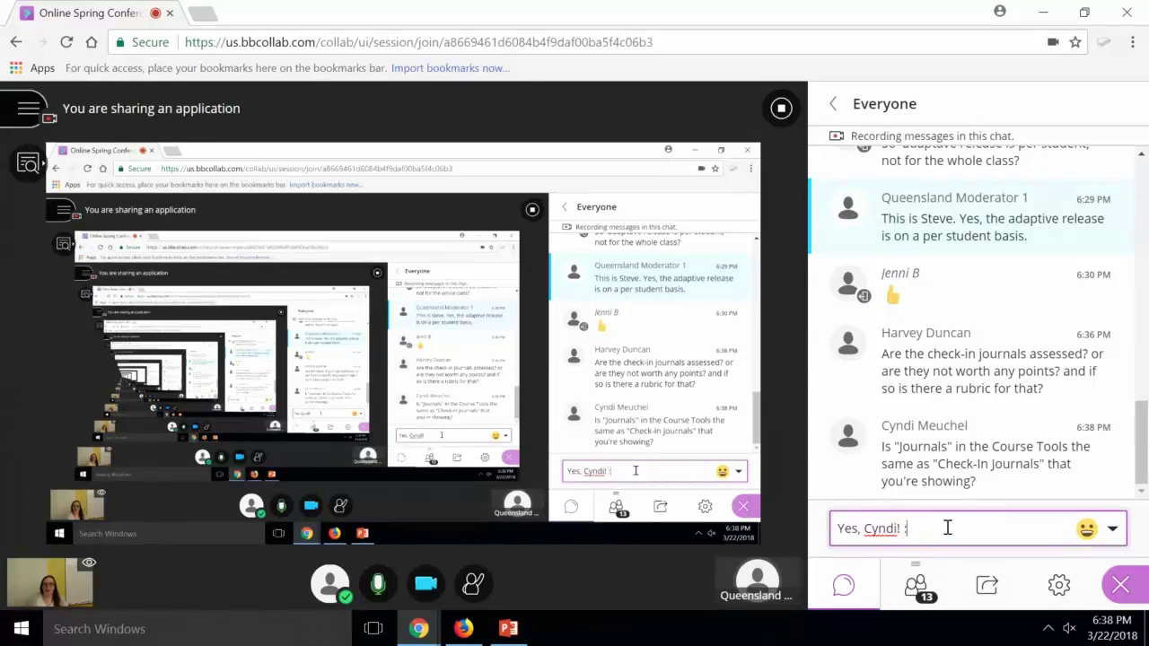
pyautogui.press('Return')
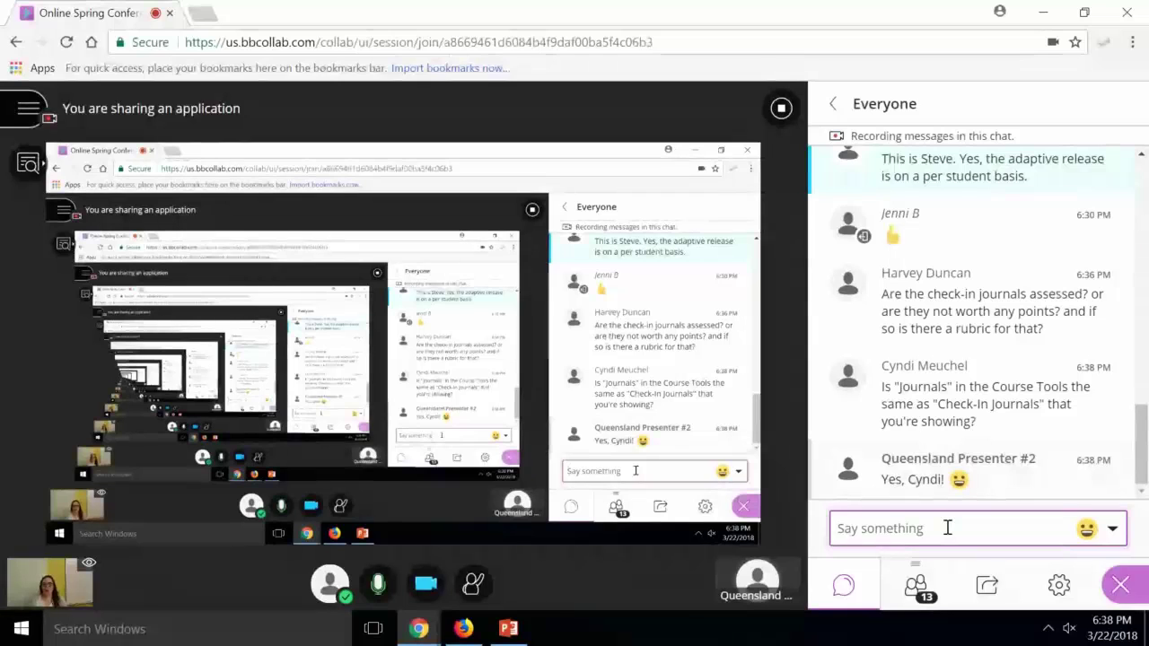
pyautogui.write('We changed the lable')
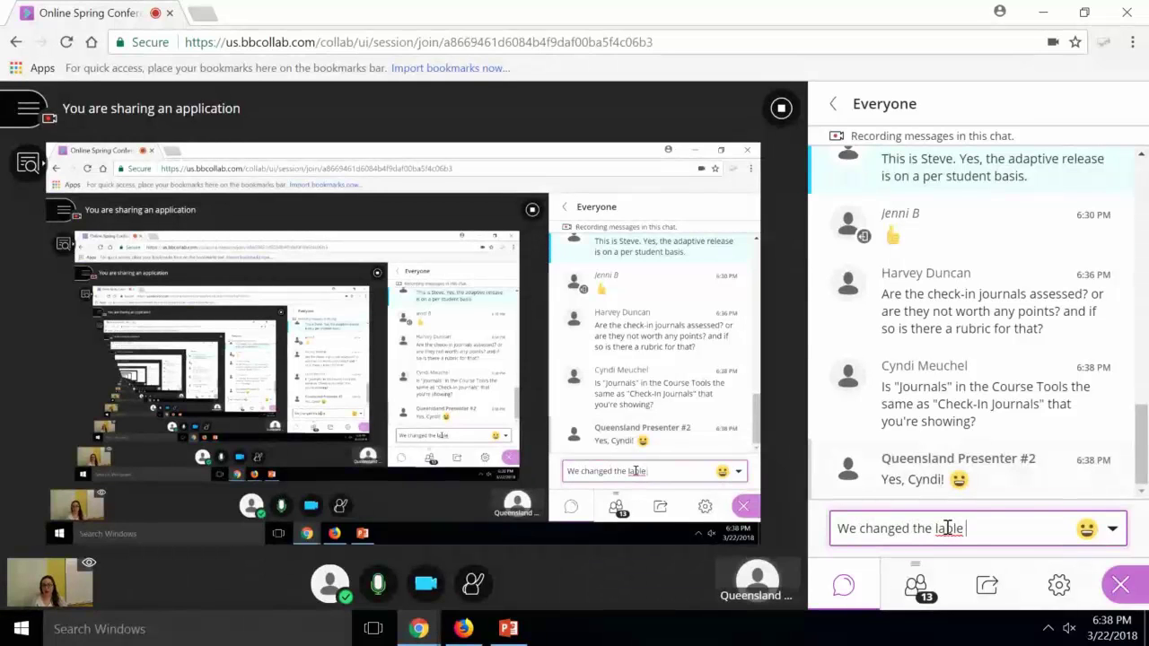
pyautogui.press('BackSpace')
pyautogui.press('BackSpace')
pyautogui.press('BackSpace')
pyautogui.press('BackSpace')
pyautogui.press('BackSpace')
pyautogui.press('BackSpace')
pyautogui.press('BackSpace')
pyautogui.press('BackSpace')
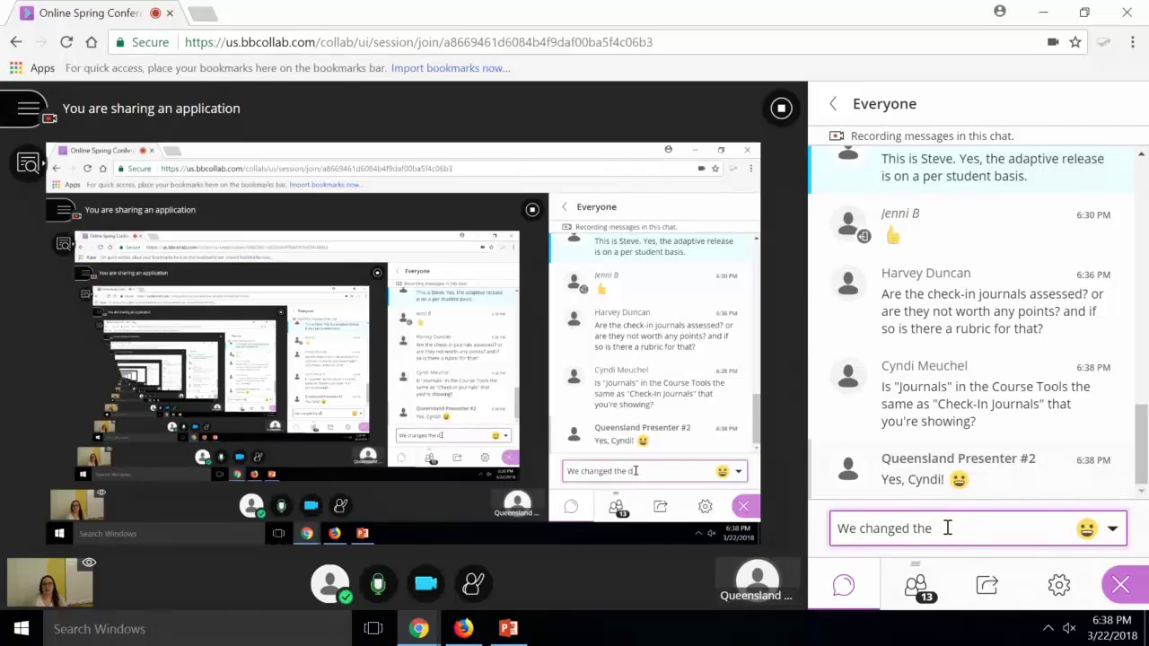
pyautogui.press('BackSpace')
pyautogui.press('BackSpace')
pyautogui.press('BackSpace')
pyautogui.press('BackSpace')
pyautogui.press('BackSpace')
pyautogui.press('BackSpace')
pyautogui.press('BackSpace')
pyautogui.press('BackSpace')
pyautogui.press('BackSpace')
pyautogui.press('BackSpace')
pyautogui.press('BackSpace')
pyautogui.press('BackSpace')
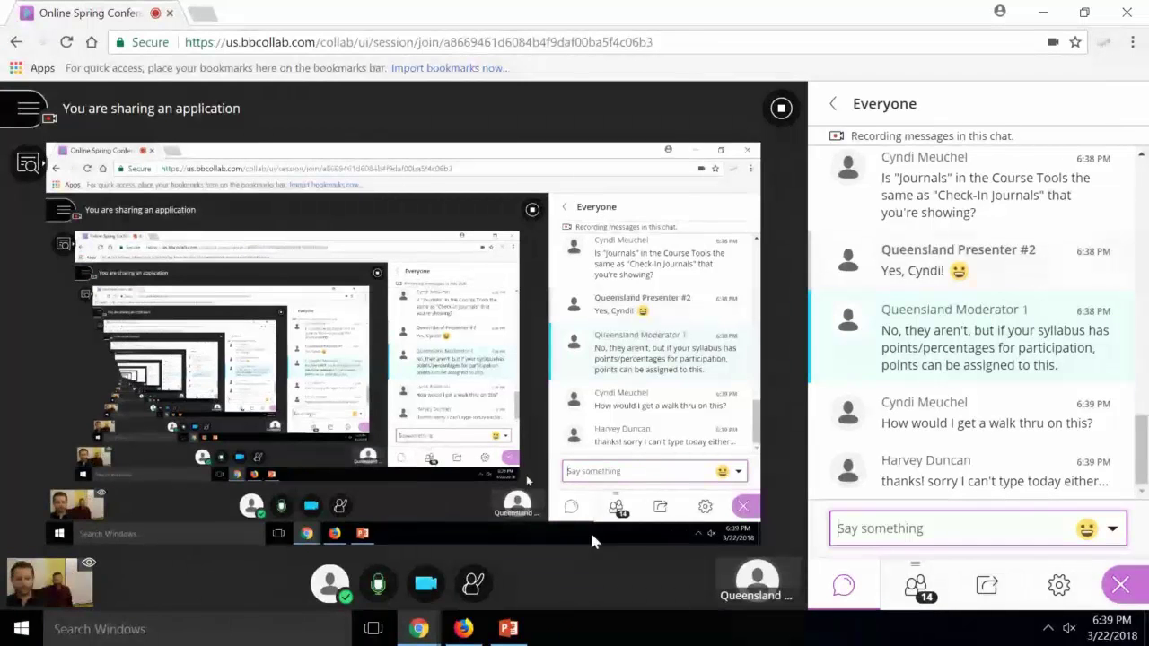
# Switch back to the PowerPoint presentation and advance to the slide "That looks neat! Can I put that in my courses?"
pyautogui.click(511, 630)
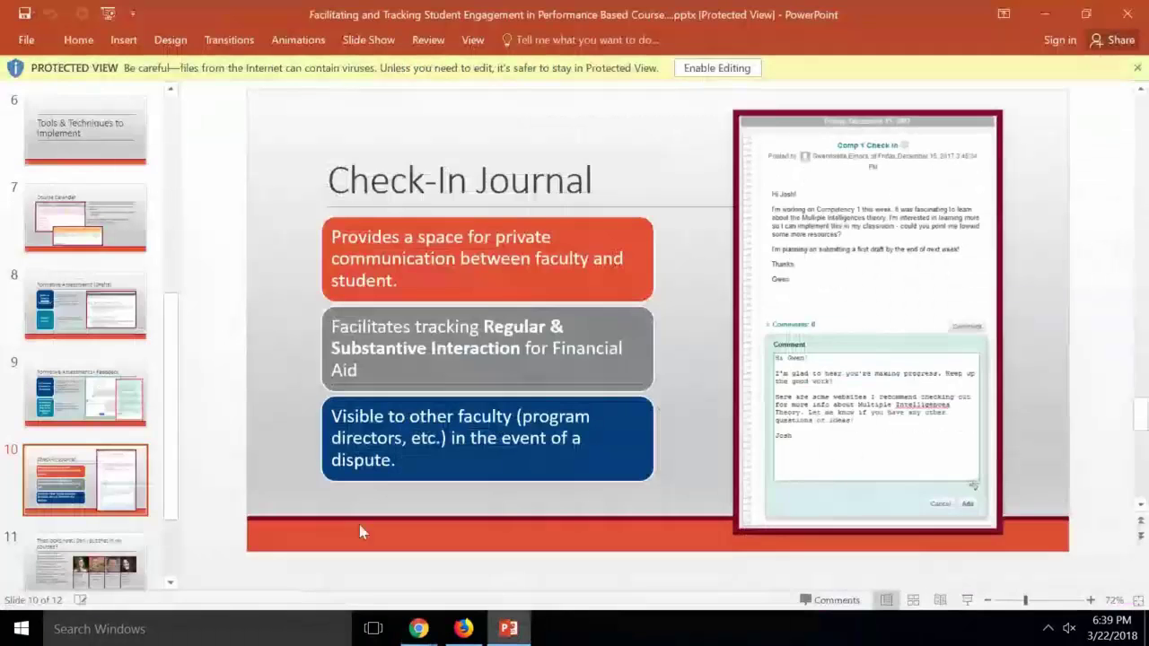
pyautogui.scroll(-1, 300, 472)
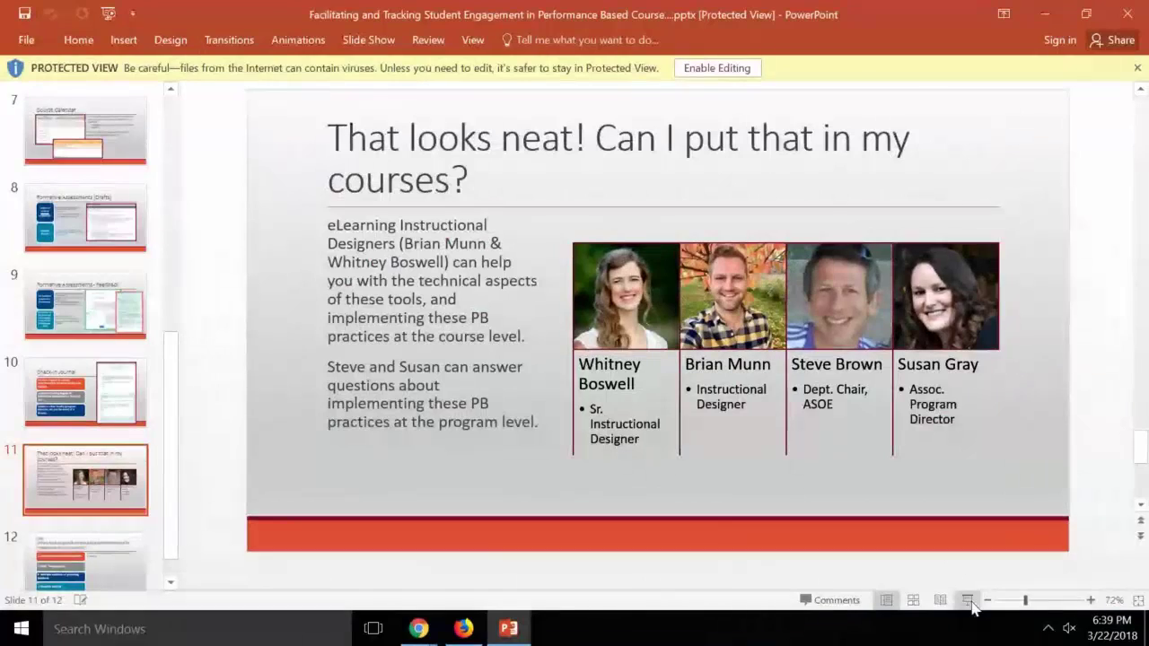